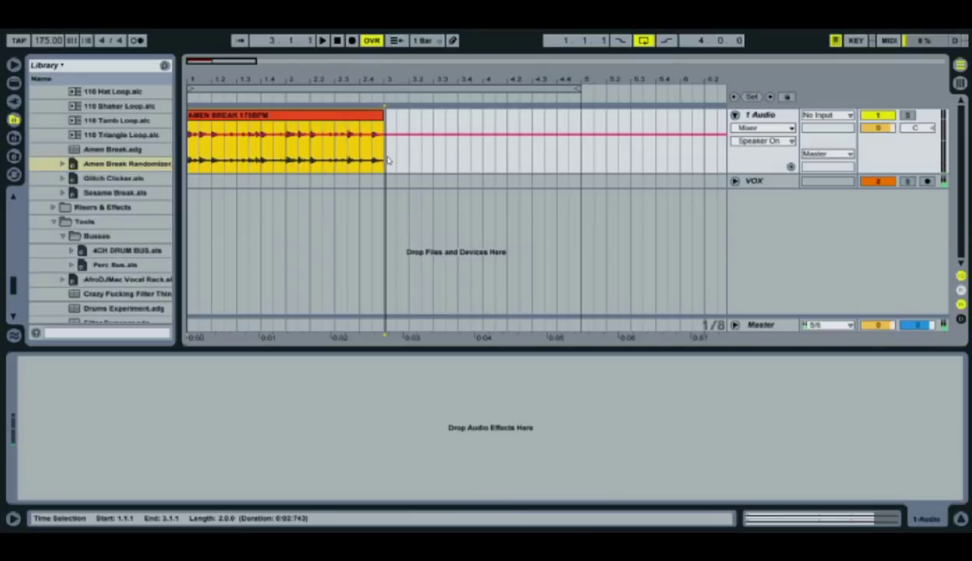
Step: Slice the AMEN BREAK 175BPM audio clip to a new MIDI track, one slice per 1/8 note, with the Built-in slicing preset
{"action": "left_click", "coordinate": [387, 160]}
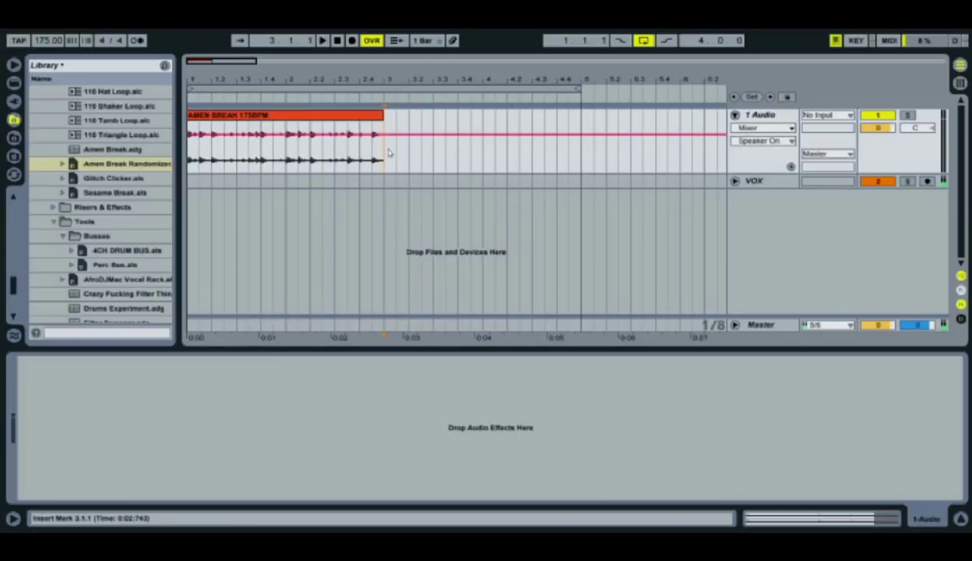
{"action": "right_click", "coordinate": [767, 117]}
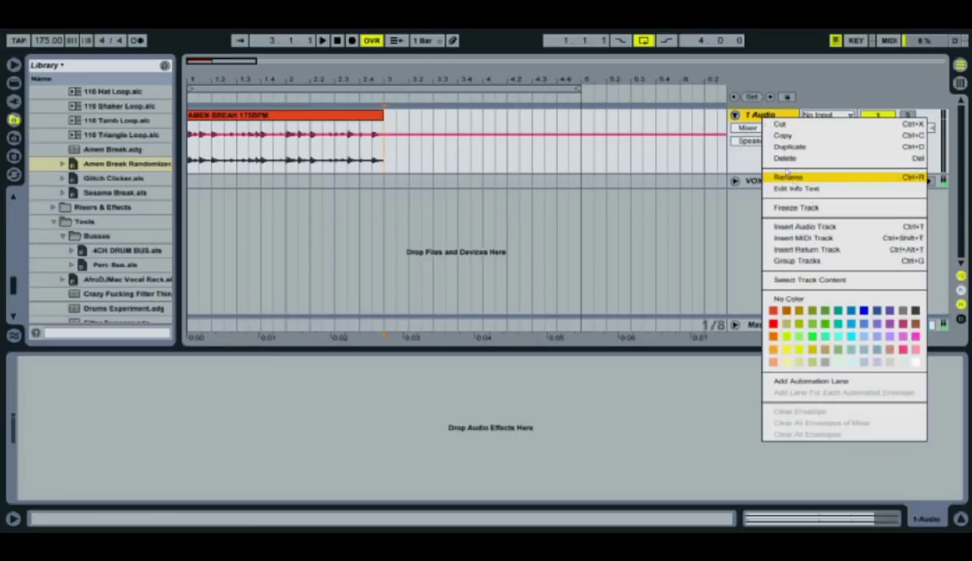
{"action": "left_click", "coordinate": [750, 120]}
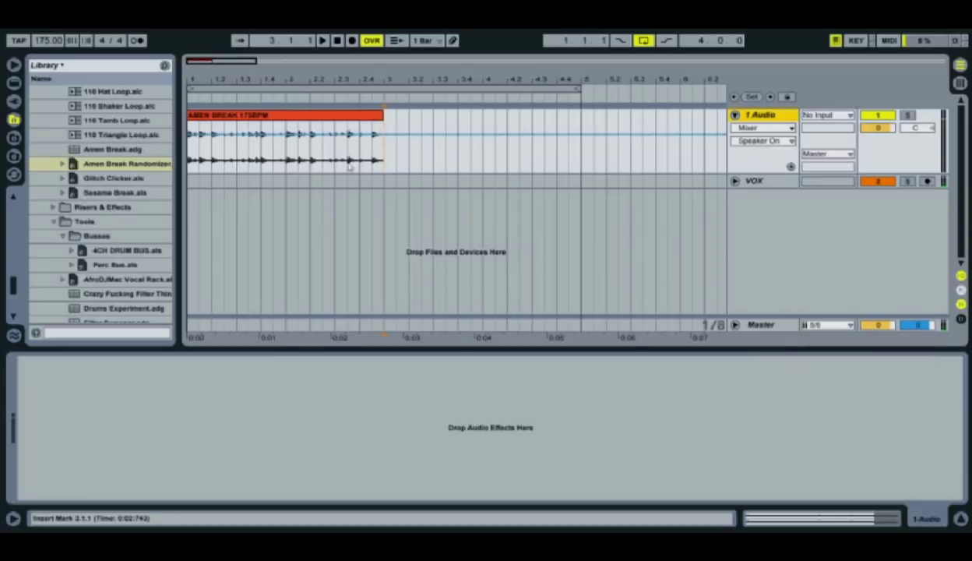
{"action": "left_click", "coordinate": [275, 116]}
{"action": "right_click", "coordinate": [275, 118]}
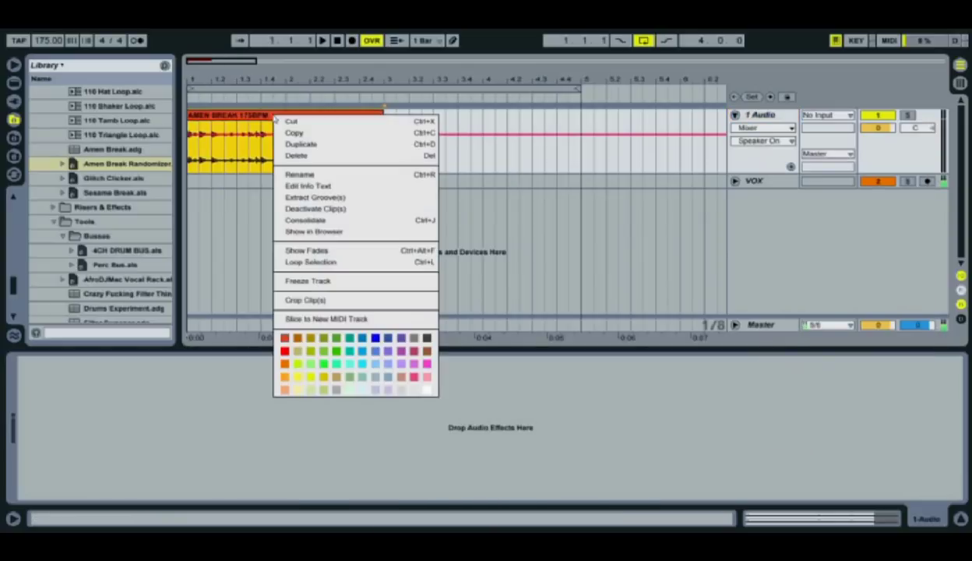
{"action": "left_click", "coordinate": [333, 319]}
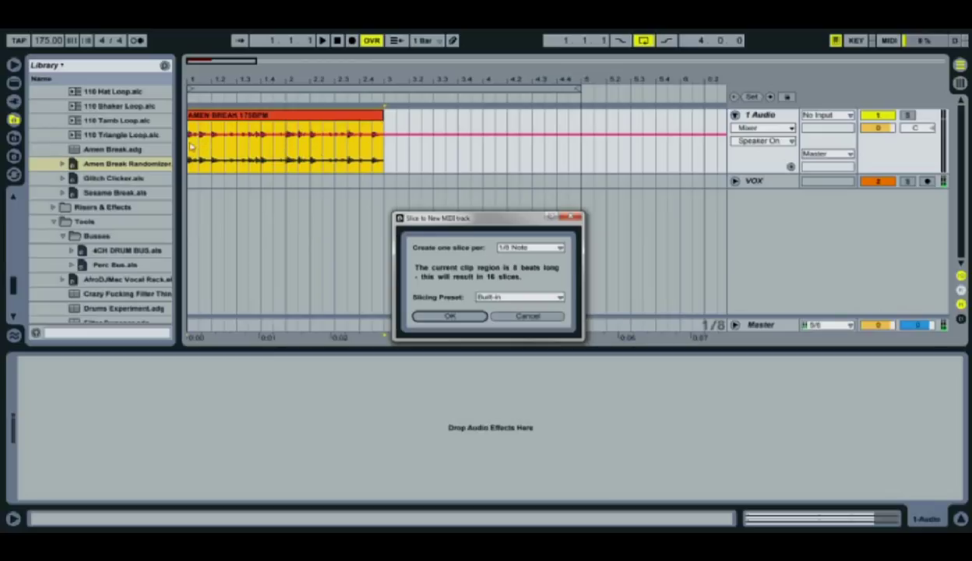
{"action": "left_click", "coordinate": [448, 316]}
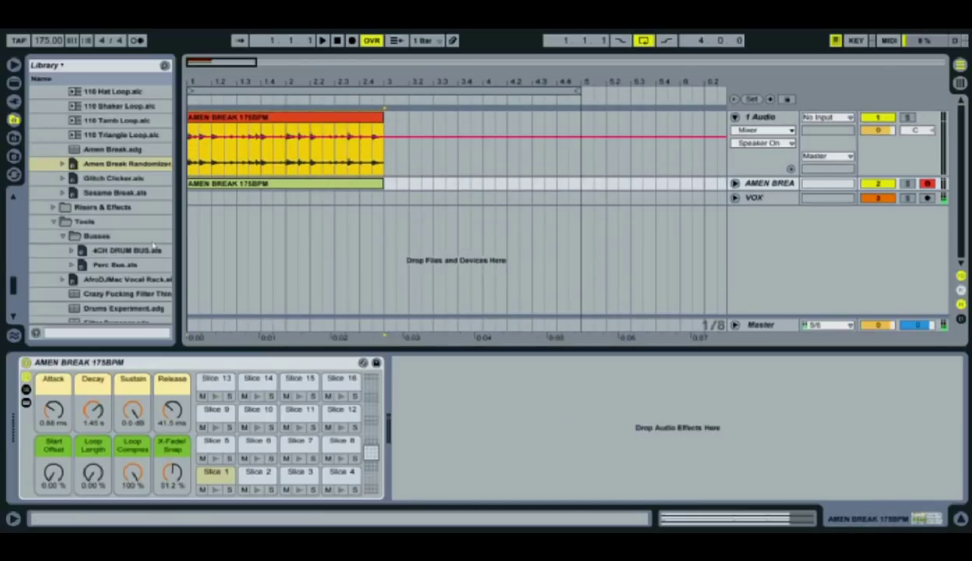
Step: Insert a Velocity MIDI effect before the sliced drum rack and set both Out Hi and Out Low to 100
{"action": "left_click", "coordinate": [13, 84]}
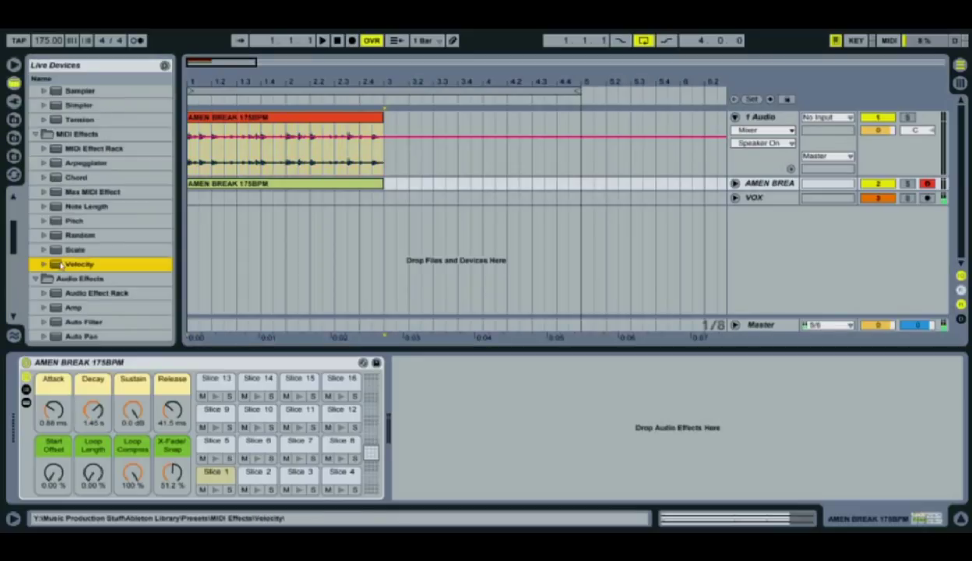
{"action": "left_click_drag", "start_coordinate": [62, 265], "coordinate": [31, 379]}
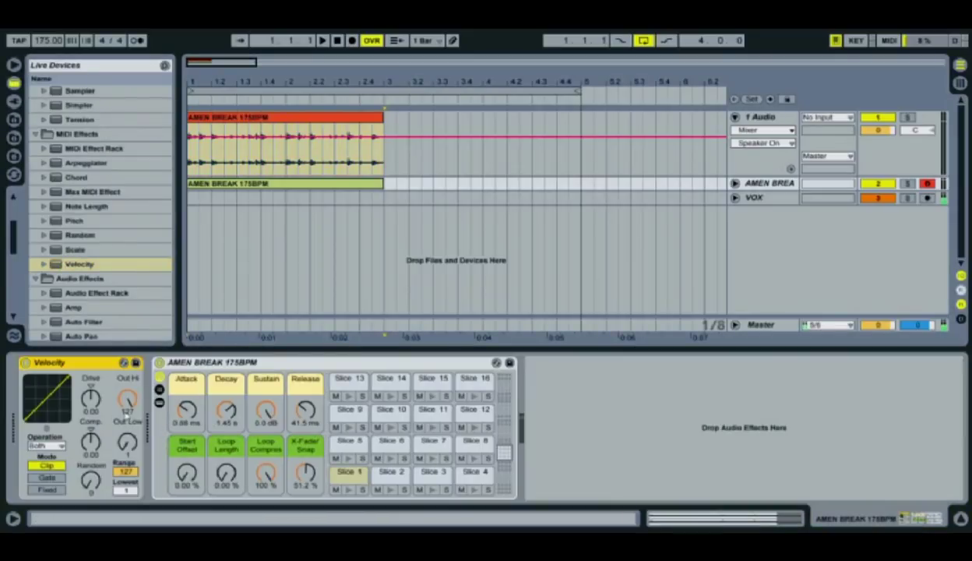
{"action": "left_click", "coordinate": [138, 416]}
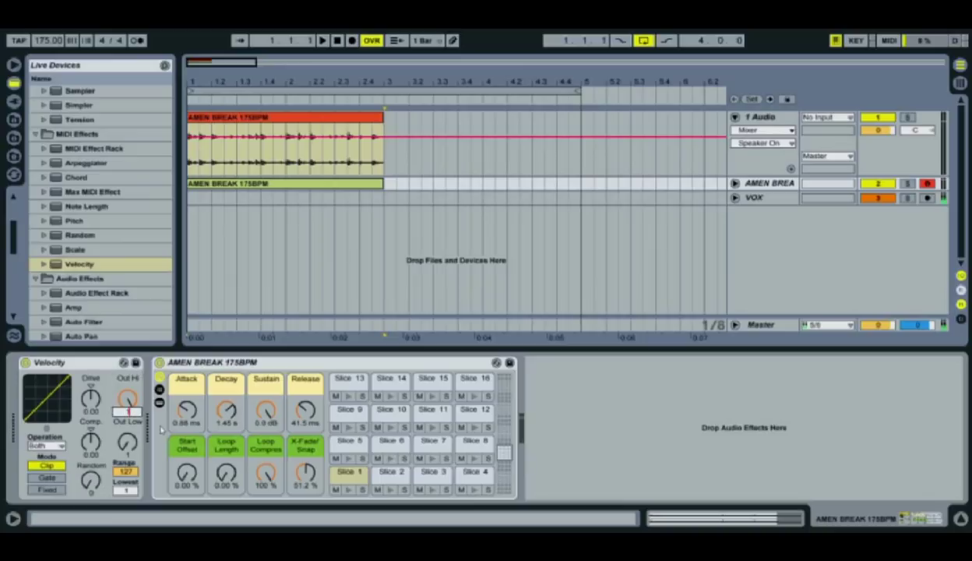
{"action": "key", "text": "Return"}
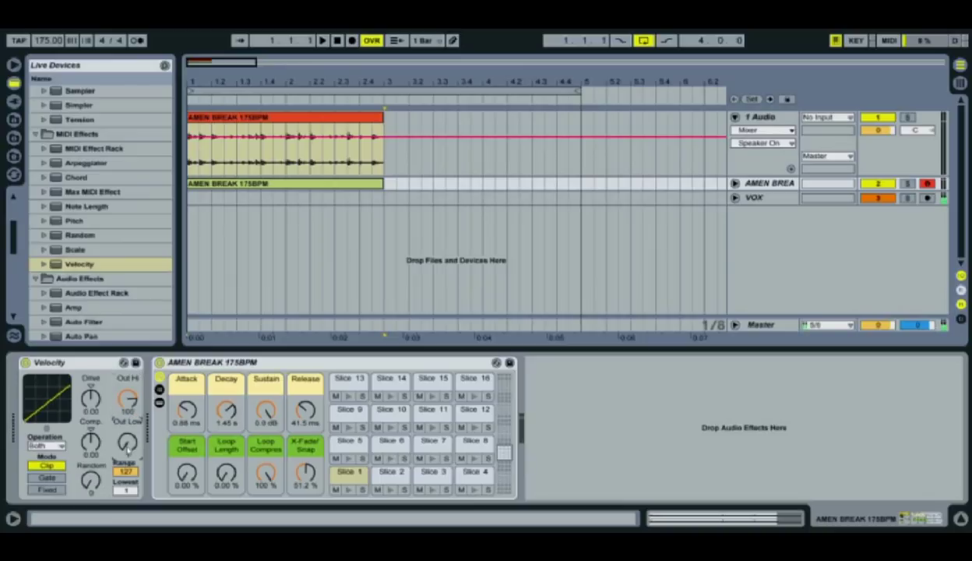
{"action": "type", "text": "100"}
{"action": "key", "text": "Return"}
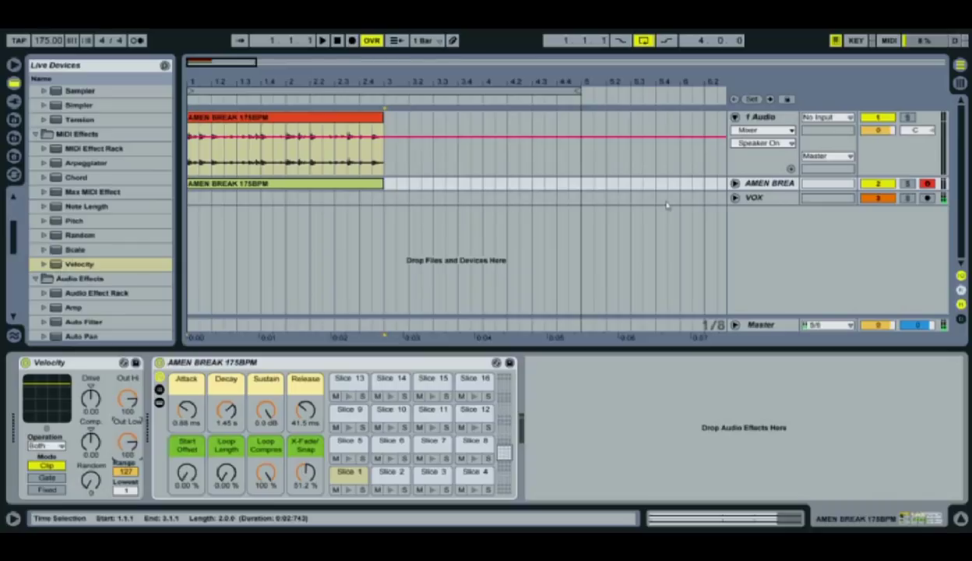
Step: Unfold the sliced AMEN BREAK track and play its MIDI clip with the original audio track muted
{"action": "left_click", "coordinate": [735, 184]}
{"action": "left_click", "coordinate": [316, 184]}
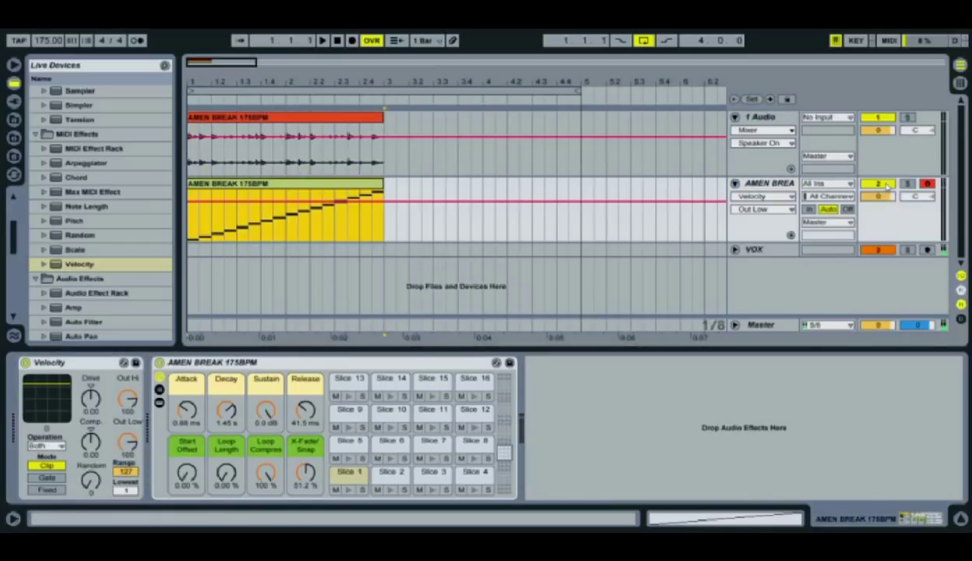
{"action": "key", "text": "space"}
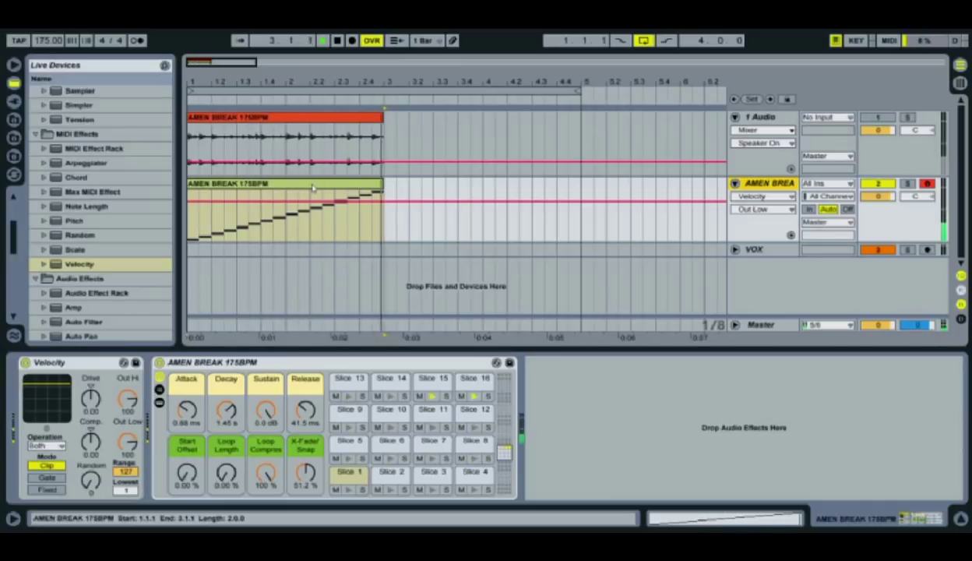
{"action": "key", "text": "space"}
Step: Move the sliced MIDI clip to bar 3 and insert an empty MIDI clip from 1.1.1 to 1.3.1 on that track
{"action": "left_click", "coordinate": [314, 188]}
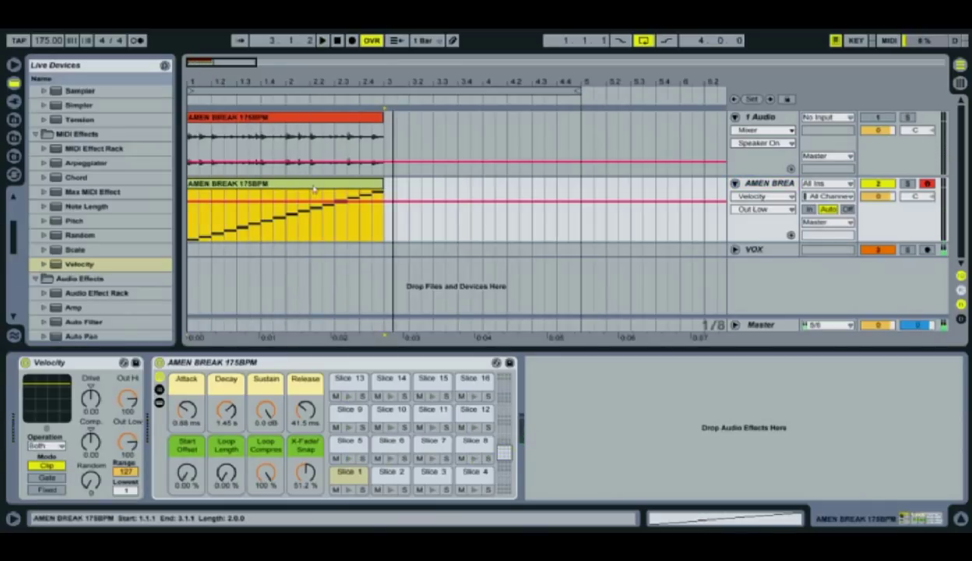
{"action": "left_click_drag", "start_coordinate": [231, 187], "coordinate": [428, 187]}
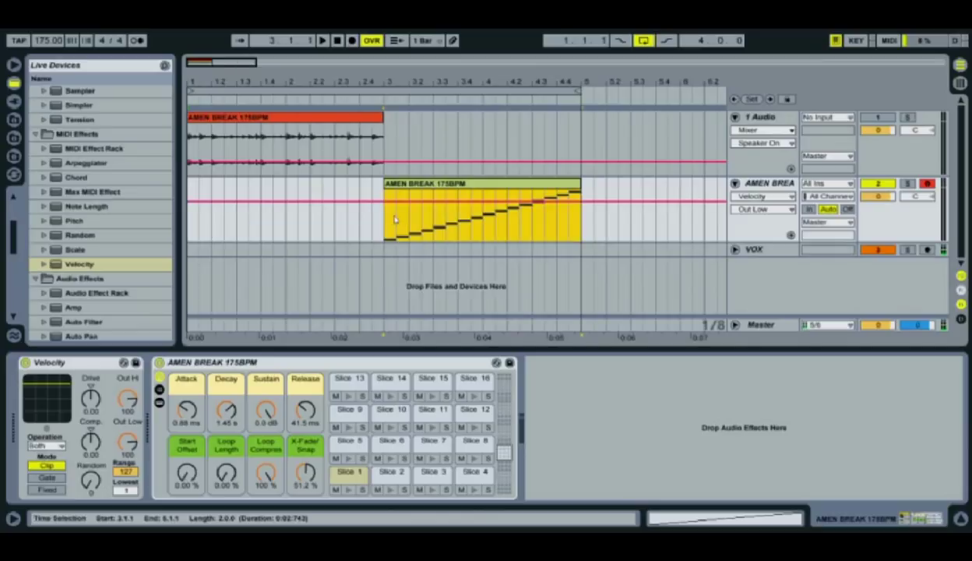
{"action": "left_click_drag", "start_coordinate": [188, 226], "coordinate": [235, 225]}
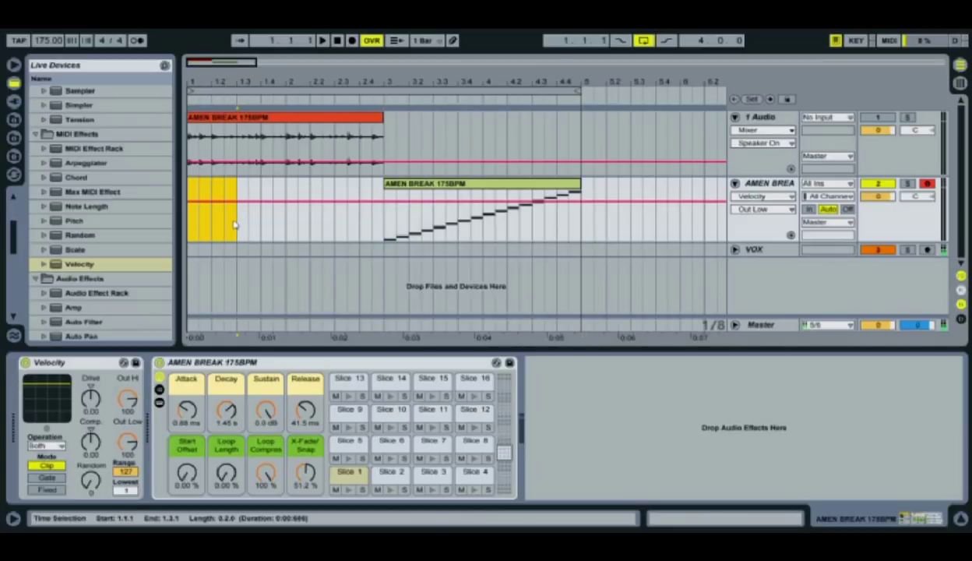
{"action": "key", "text": "ctrl+shift+m"}
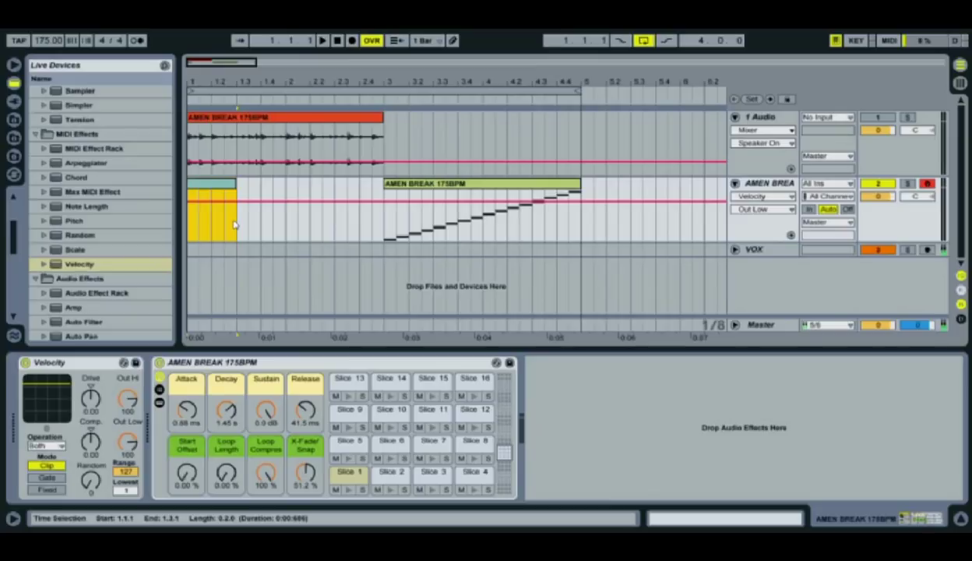
Step: Add a note at the start of the new clip for each of Slices 1 to 16 and stretch them all across its full length
{"action": "double_click", "coordinate": [234, 225]}
{"action": "left_click_drag", "start_coordinate": [295, 344], "coordinate": [303, 157]}
{"action": "left_click_drag", "start_coordinate": [180, 369], "coordinate": [167, 369]}
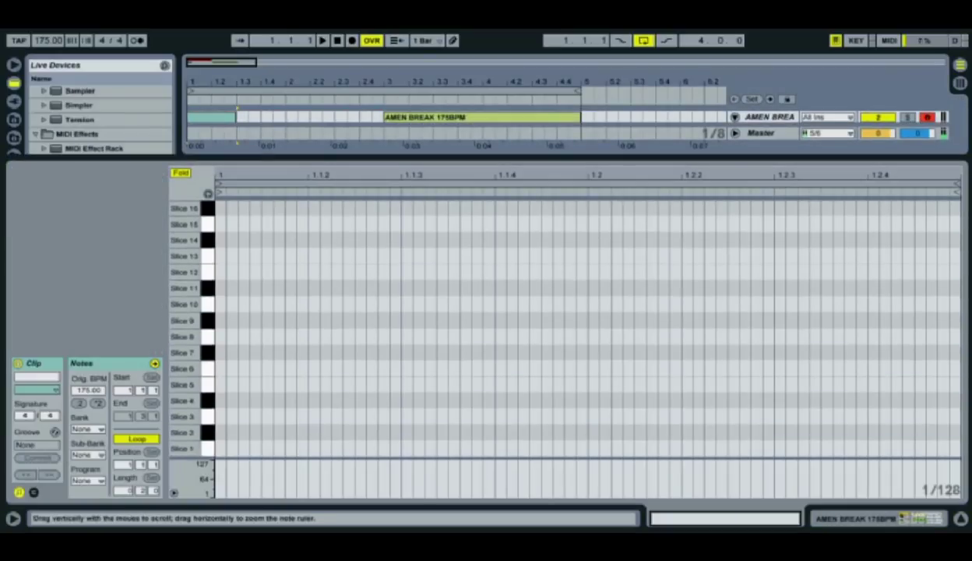
{"action": "double_click", "coordinate": [222, 446]}
{"action": "double_click", "coordinate": [221, 430]}
{"action": "double_click", "coordinate": [221, 415]}
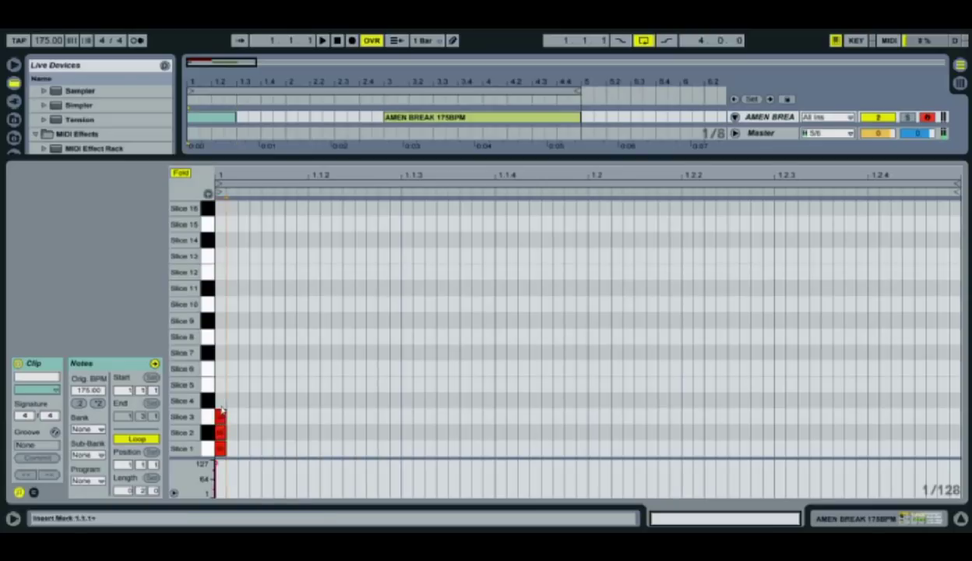
{"action": "double_click", "coordinate": [222, 401]}
{"action": "double_click", "coordinate": [222, 384]}
{"action": "double_click", "coordinate": [222, 368]}
{"action": "double_click", "coordinate": [221, 352]}
{"action": "double_click", "coordinate": [221, 337]}
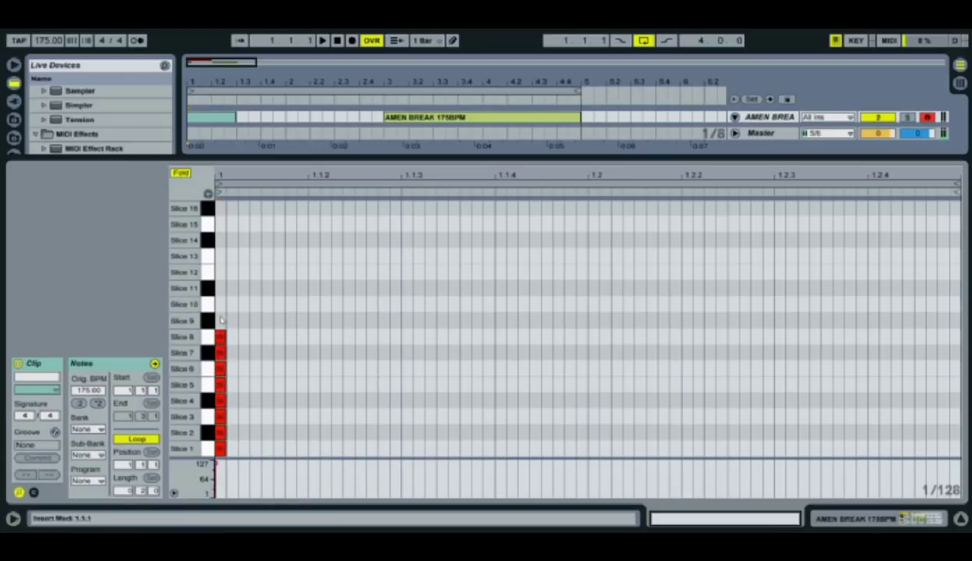
{"action": "double_click", "coordinate": [221, 320]}
{"action": "double_click", "coordinate": [221, 304]}
{"action": "double_click", "coordinate": [221, 288]}
{"action": "double_click", "coordinate": [221, 272]}
{"action": "double_click", "coordinate": [222, 255]}
{"action": "double_click", "coordinate": [222, 240]}
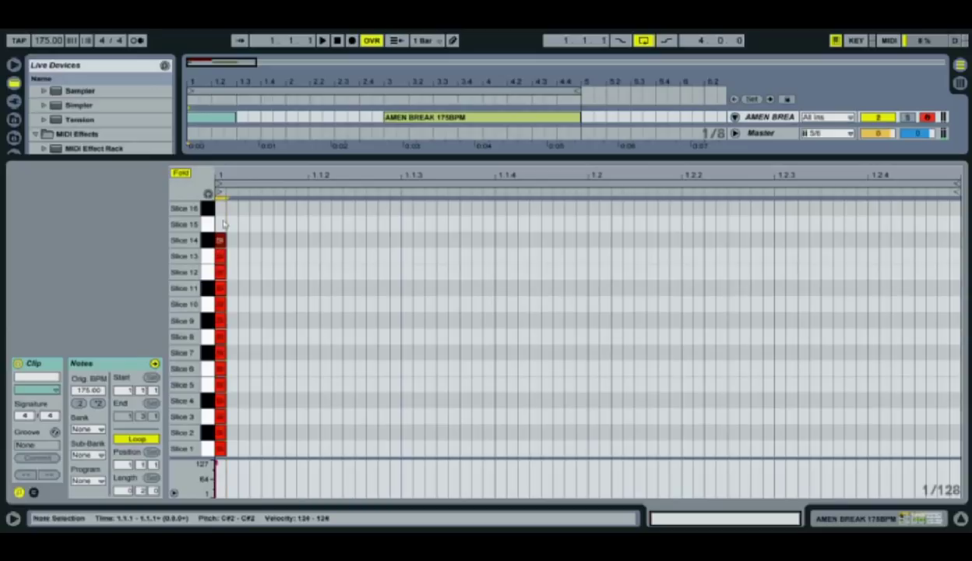
{"action": "double_click", "coordinate": [222, 224]}
{"action": "double_click", "coordinate": [221, 208]}
{"action": "left_click_drag", "start_coordinate": [242, 200], "coordinate": [847, 441]}
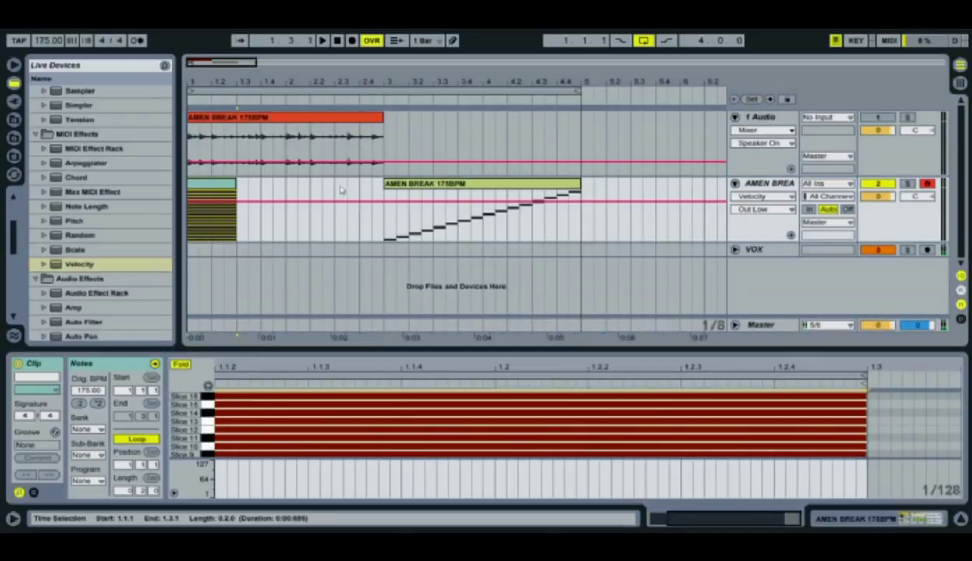
Step: Insert an Arpeggiator before the Velocity effect on the sliced track and set its Gate to 100 %
{"action": "double_click", "coordinate": [764, 185]}
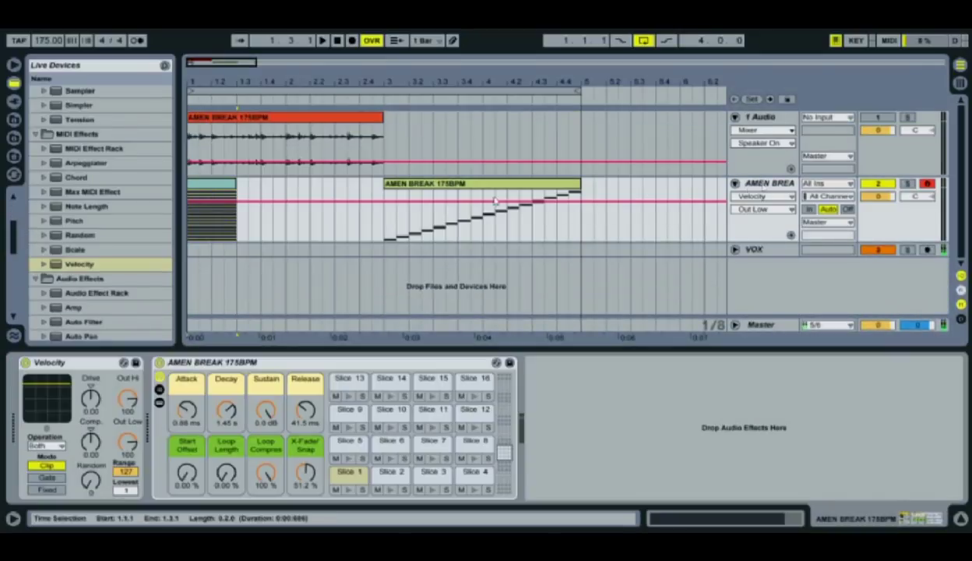
{"action": "left_click_drag", "start_coordinate": [57, 165], "coordinate": [31, 379]}
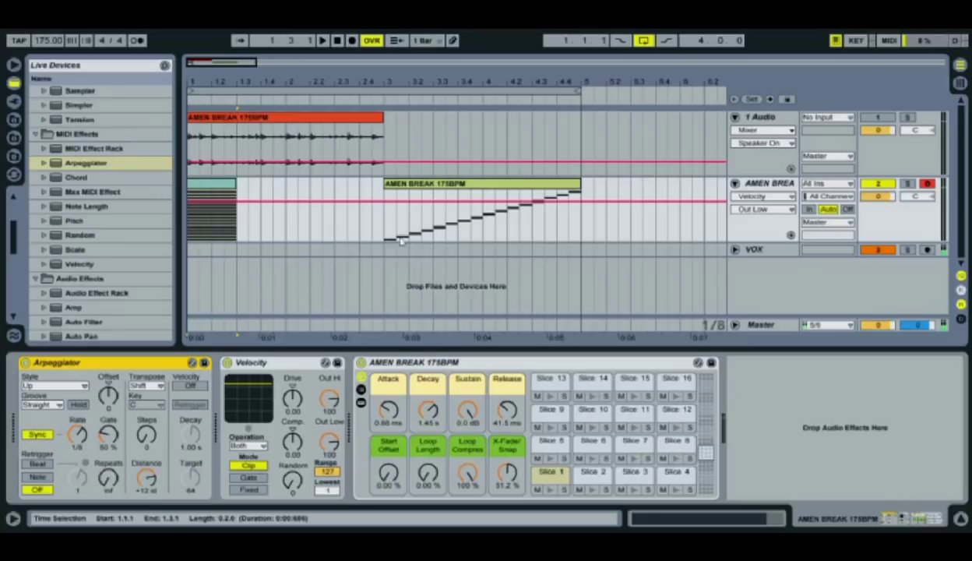
{"action": "left_click_drag", "start_coordinate": [386, 224], "coordinate": [398, 230]}
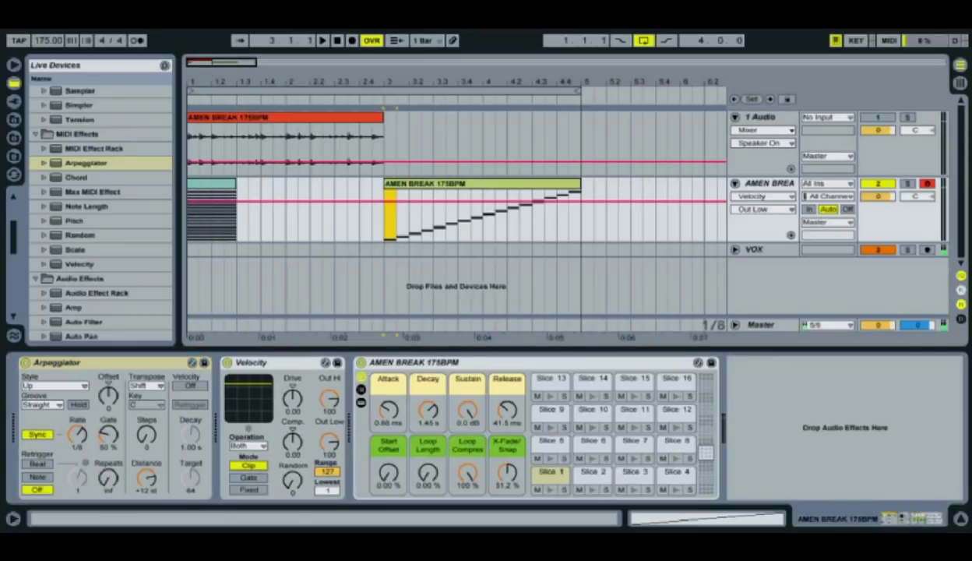
{"action": "left_click", "coordinate": [109, 444]}
{"action": "left_click", "coordinate": [109, 447]}
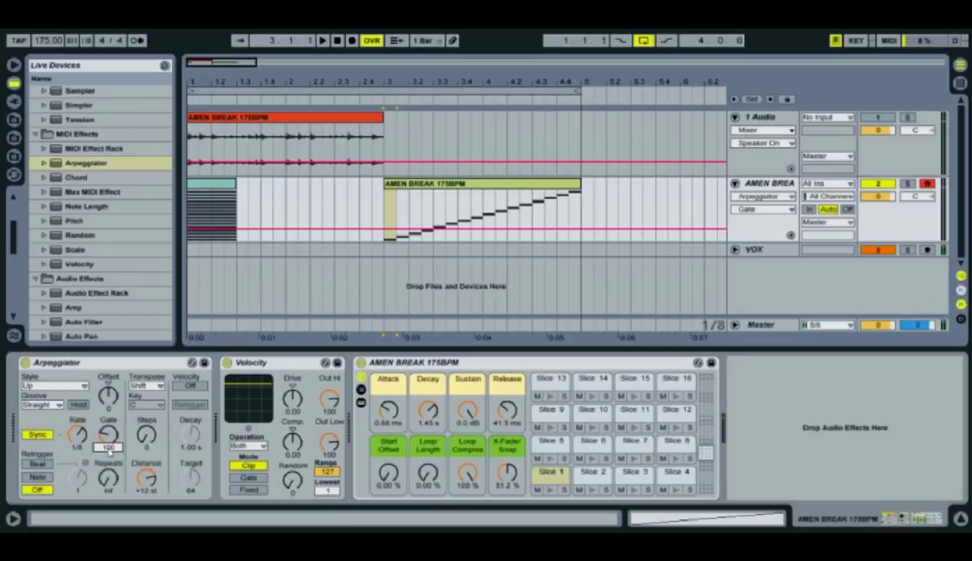
{"action": "type", "text": "100"}
{"action": "key", "text": "Return"}
{"action": "left_click", "coordinate": [392, 232]}
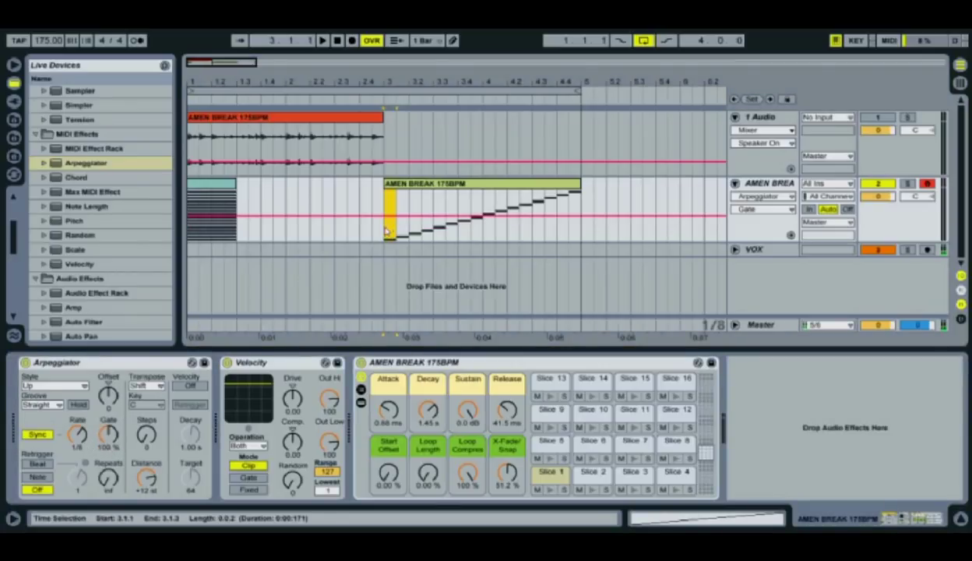
Step: Loop the two-beat clip holding all the slices and play it with the sliced track soloed
{"action": "left_click", "coordinate": [233, 205]}
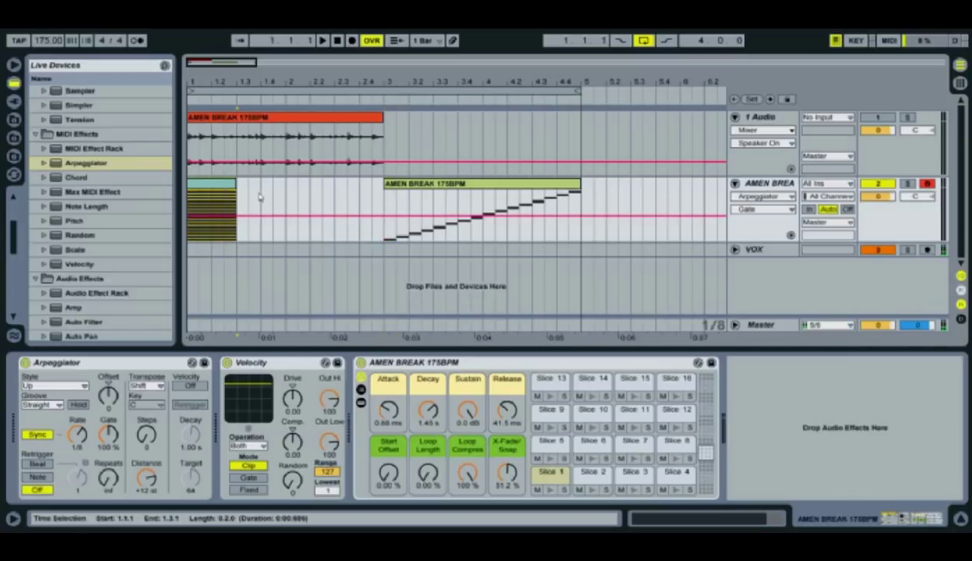
{"action": "key", "text": "ctrl+l"}
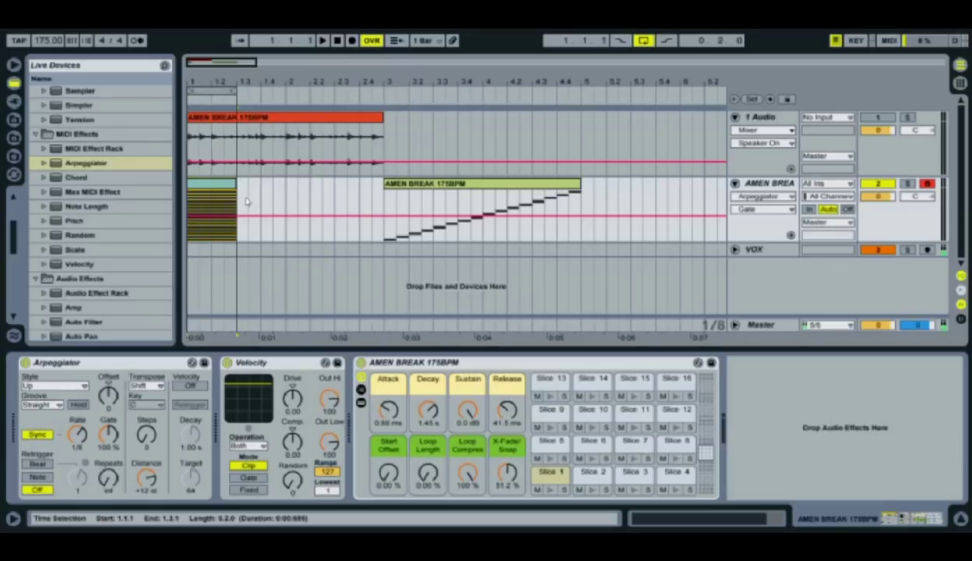
{"action": "left_click", "coordinate": [908, 185]}
{"action": "key", "text": "space"}
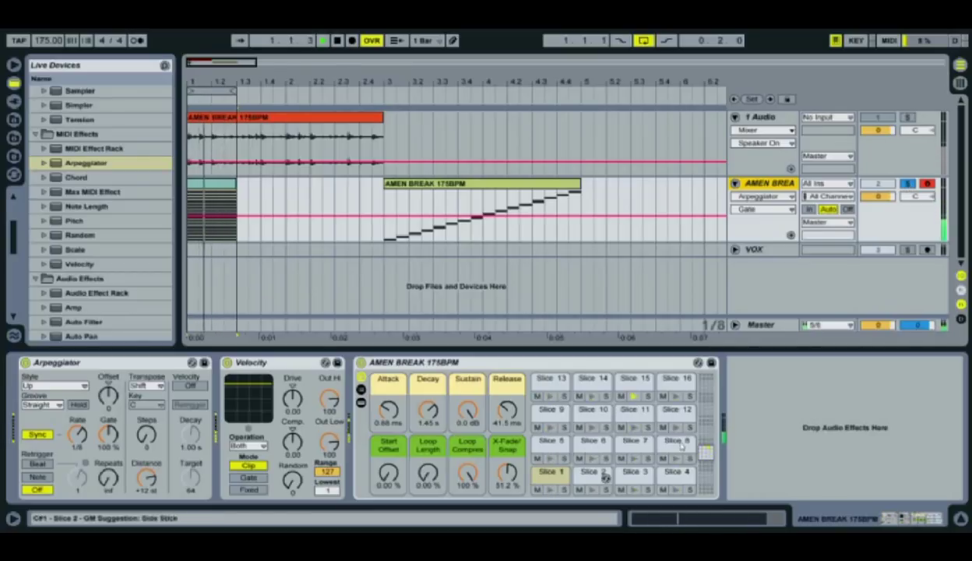
{"action": "key", "text": "space"}
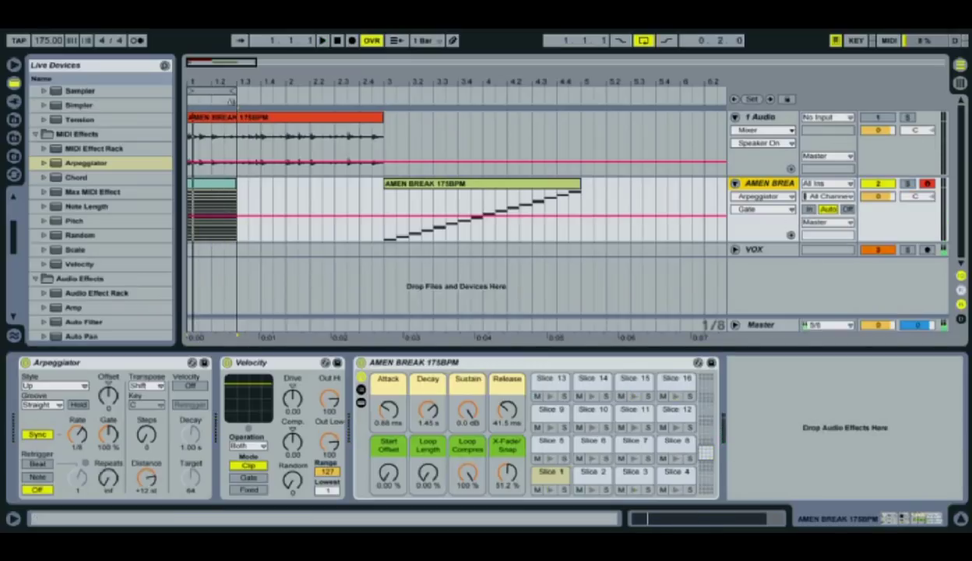
Step: Extend the arrangement loop to two bars, from bar 1 to bar 3
{"action": "left_click_drag", "start_coordinate": [231, 92], "coordinate": [339, 69]}
{"action": "left_click", "coordinate": [226, 186]}
{"action": "left_click", "coordinate": [325, 197]}
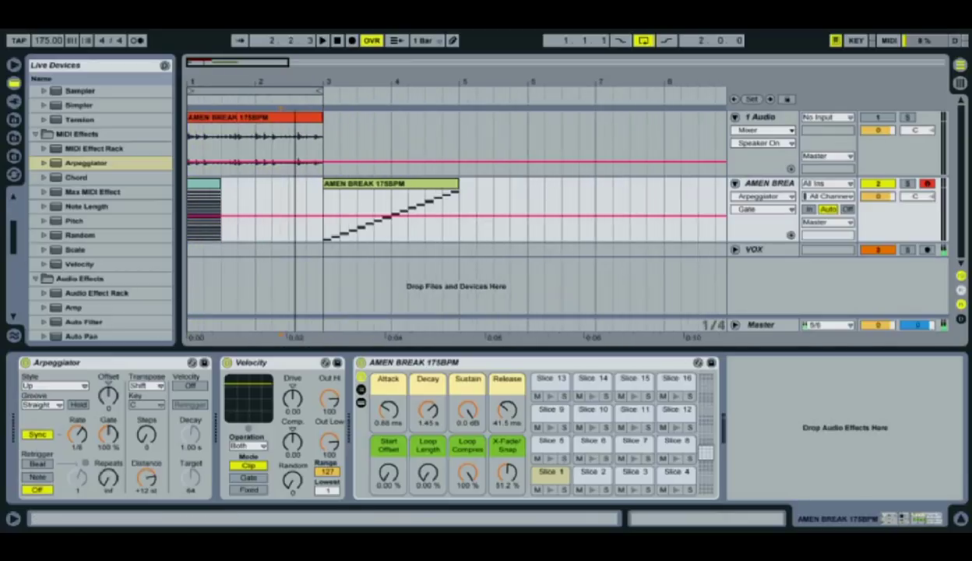
Step: Move the two-beat clip with the stacked slice notes out of the loop to the middle of bar 5
{"action": "left_click", "coordinate": [339, 186]}
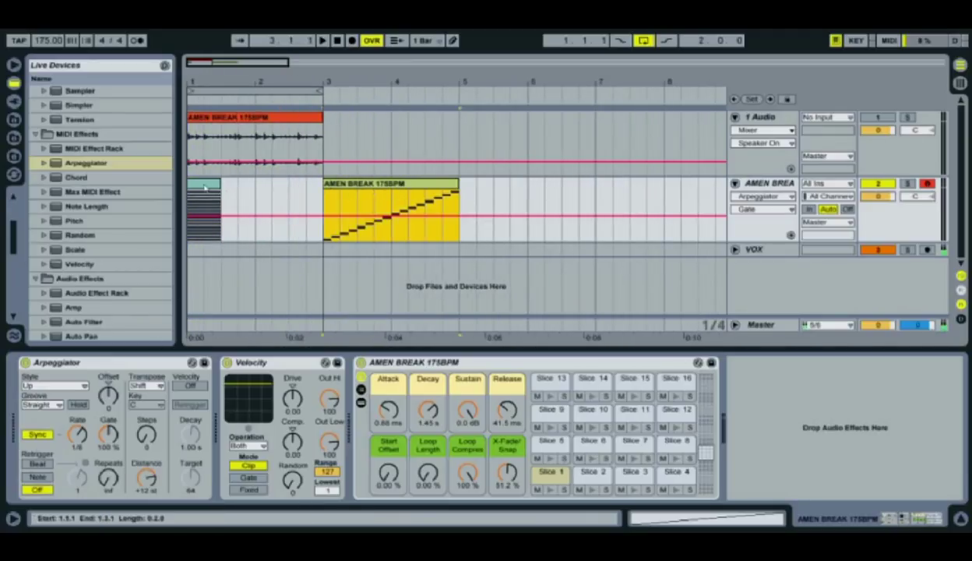
{"action": "left_click", "coordinate": [499, 187]}
{"action": "left_click_drag", "start_coordinate": [499, 187], "coordinate": [513, 187]}
Step: Move the first bar of the sliced AMEN BREAK clip to bar 1 and duplicate it twice into bars 2 and 3
{"action": "left_click_drag", "start_coordinate": [396, 186], "coordinate": [425, 188]}
{"action": "left_click", "coordinate": [239, 189]}
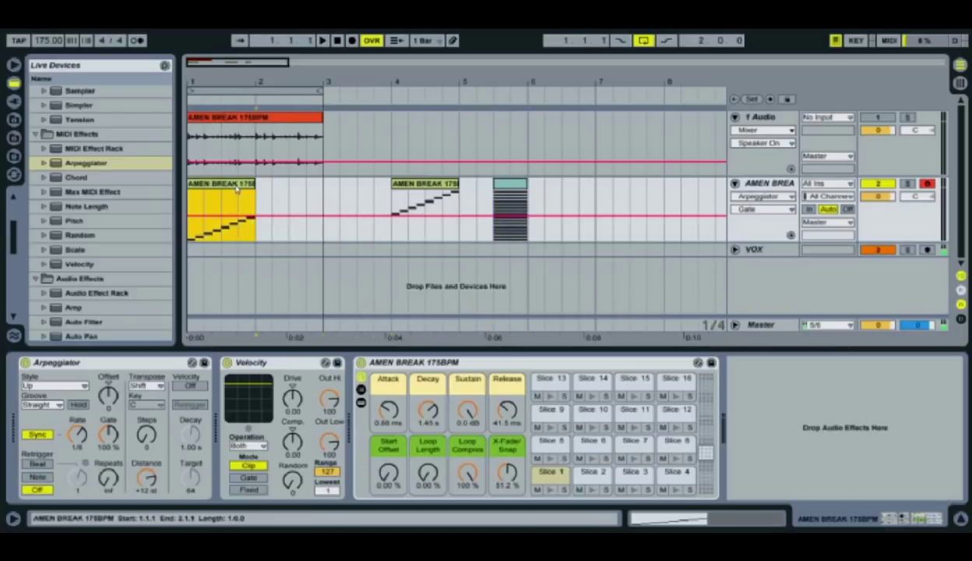
{"action": "key", "text": "ctrl+d"}
{"action": "key", "text": "ctrl+d"}
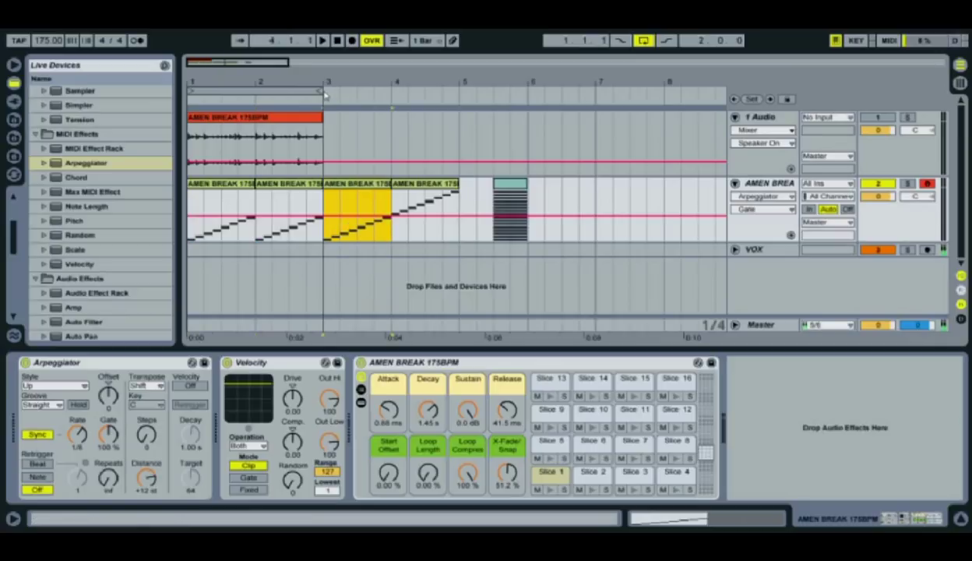
Step: Extend the arrangement loop to four bars and switch off the Arpeggiator on the sliced track
{"action": "left_click_drag", "start_coordinate": [321, 92], "coordinate": [458, 93]}
{"action": "left_click", "coordinate": [512, 184]}
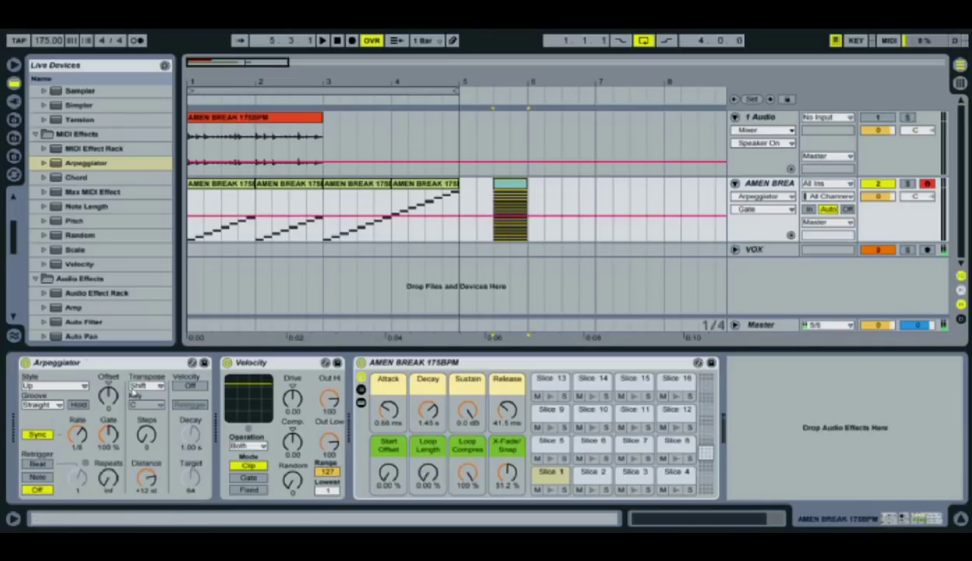
{"action": "left_click", "coordinate": [26, 363]}
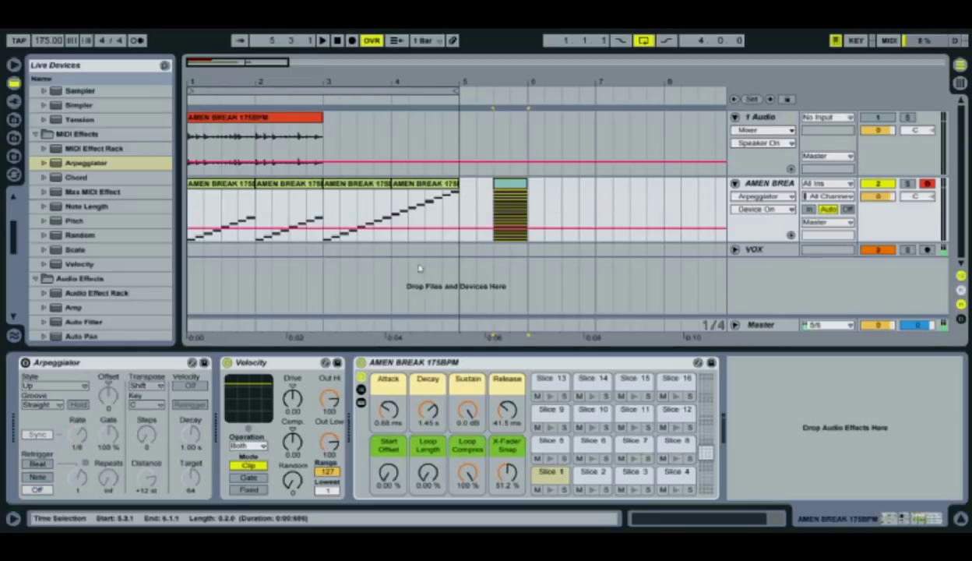
Step: Automate the Arpeggiator on only over the stacked-slice clip and place copies in the second halves of bars 1, 2 and 3
{"action": "right_click", "coordinate": [505, 215]}
{"action": "left_click", "coordinate": [525, 222]}
{"action": "mouse_move", "coordinate": [500, 206]}
{"action": "left_mouse_down"}
{"action": "mouse_move", "coordinate": [517, 205]}
{"action": "mouse_move", "coordinate": [348, 189]}
{"action": "mouse_move", "coordinate": [233, 190]}
{"action": "mouse_move", "coordinate": [369, 191]}
{"action": "left_mouse_up"}
{"action": "right_click", "coordinate": [517, 206]}
{"action": "left_click", "coordinate": [538, 212]}
{"action": "left_click", "coordinate": [195, 215]}
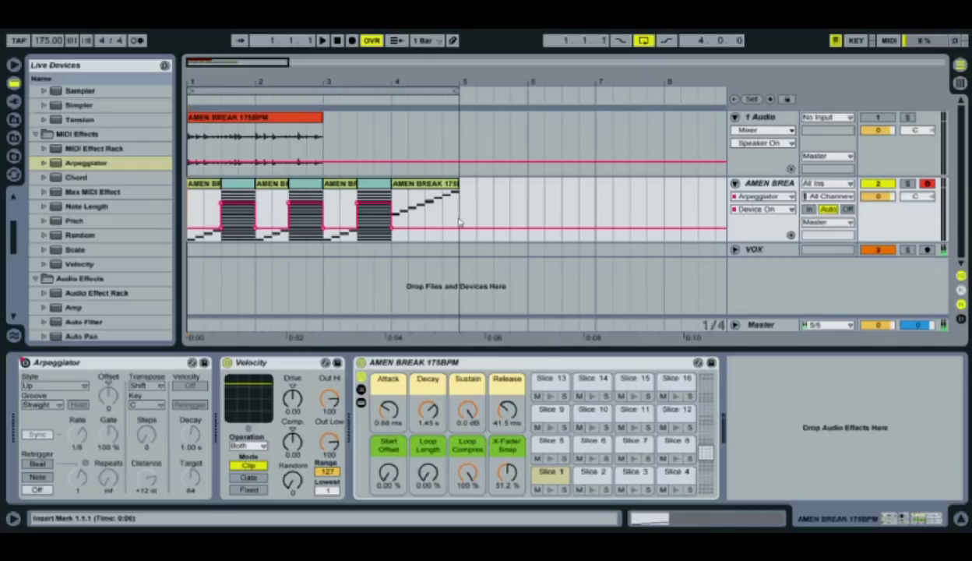
{"action": "key", "text": "space"}
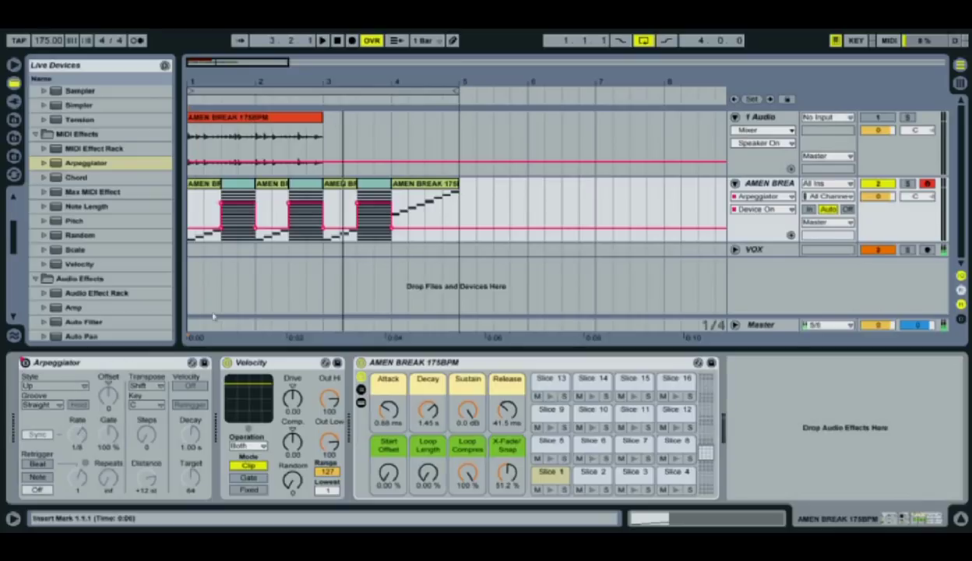
Step: Set the Arpeggiator's Style to Random and play the loop from bar 1
{"action": "left_click", "coordinate": [248, 194]}
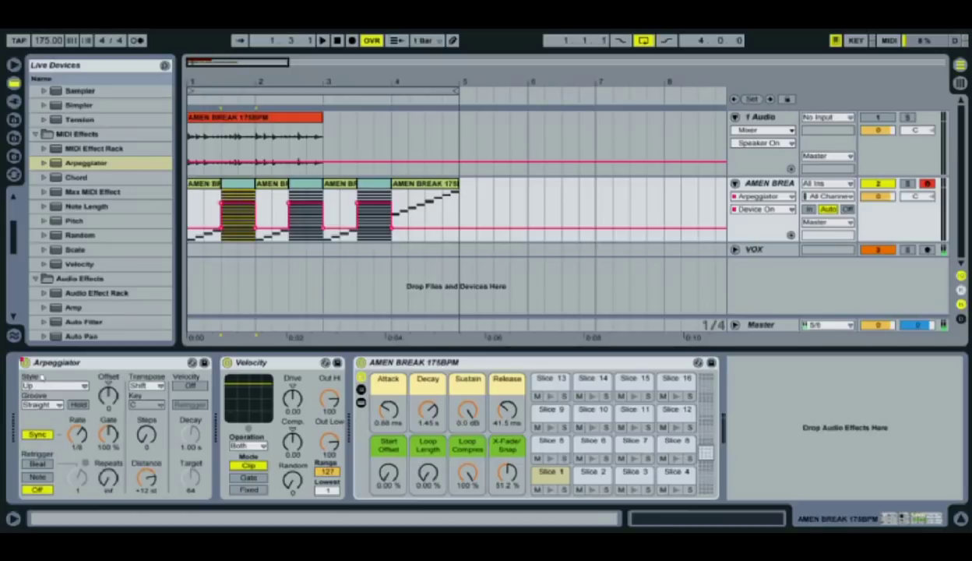
{"action": "left_click", "coordinate": [78, 387]}
{"action": "left_click", "coordinate": [54, 345]}
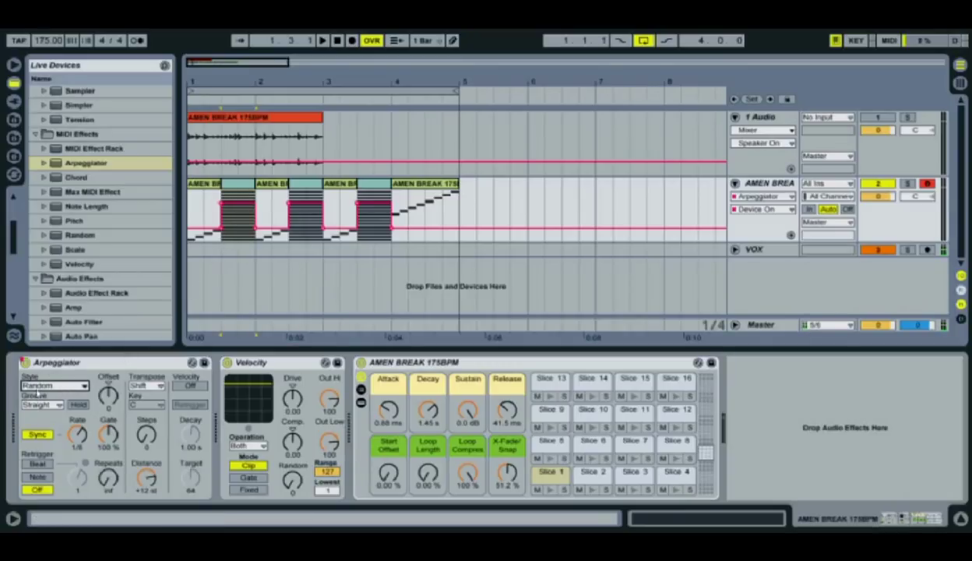
{"action": "left_click", "coordinate": [206, 196]}
{"action": "key", "text": "space"}
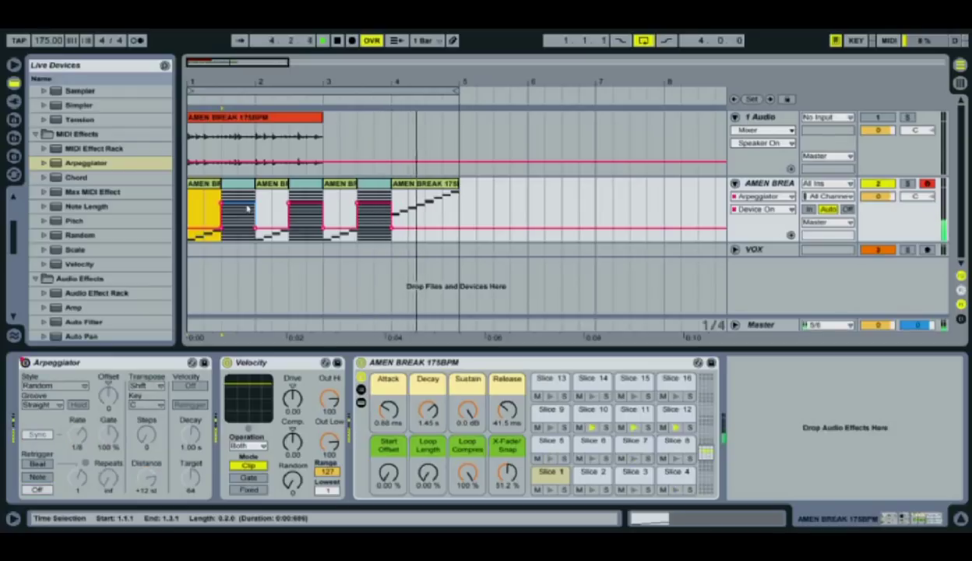
{"action": "key", "text": "space"}
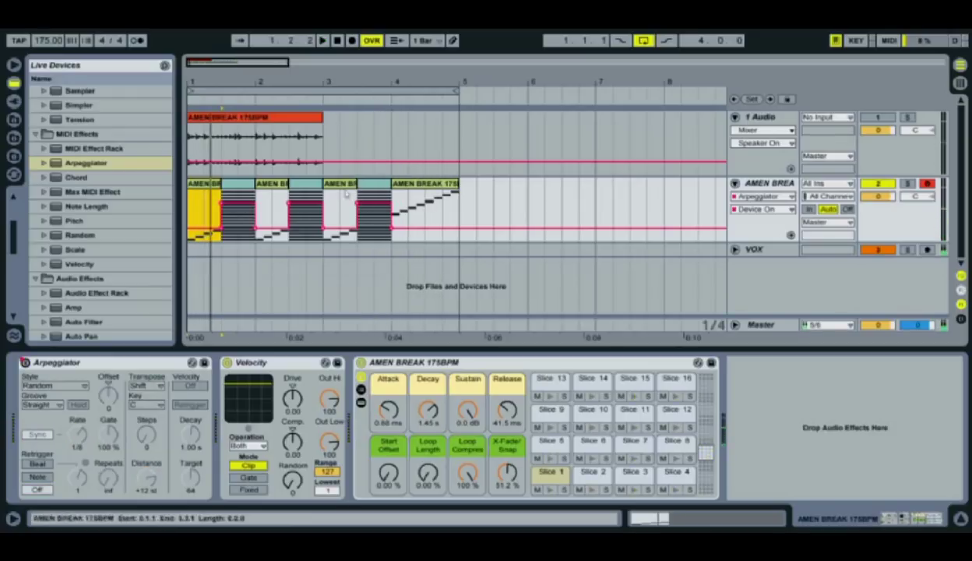
Step: Copy a one-beat piece of the stacked-slice clip, with its Arpeggiator automation, to beat 2 of bar 4
{"action": "left_click", "coordinate": [478, 202]}
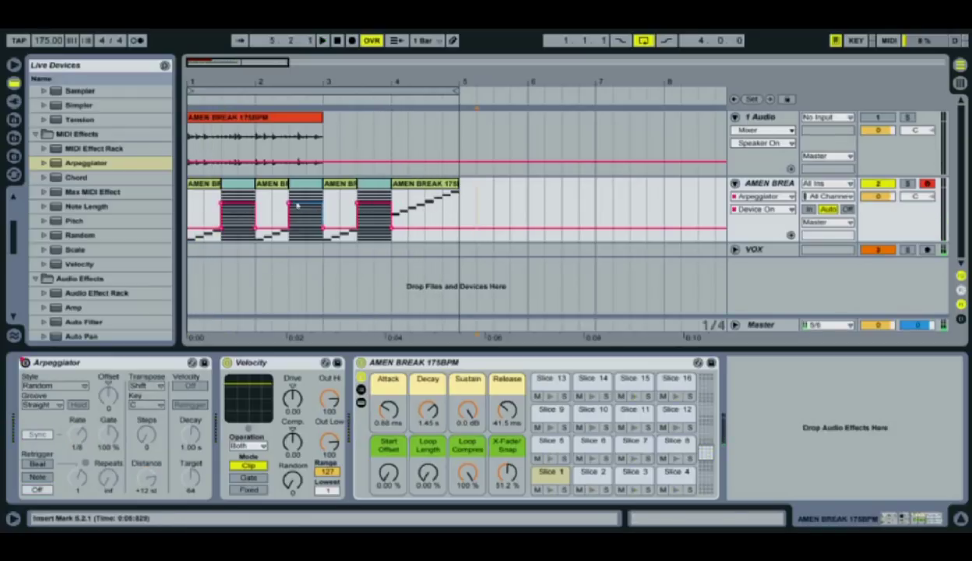
{"action": "left_click", "coordinate": [367, 83]}
{"action": "left_click_drag", "start_coordinate": [367, 84], "coordinate": [370, 112]}
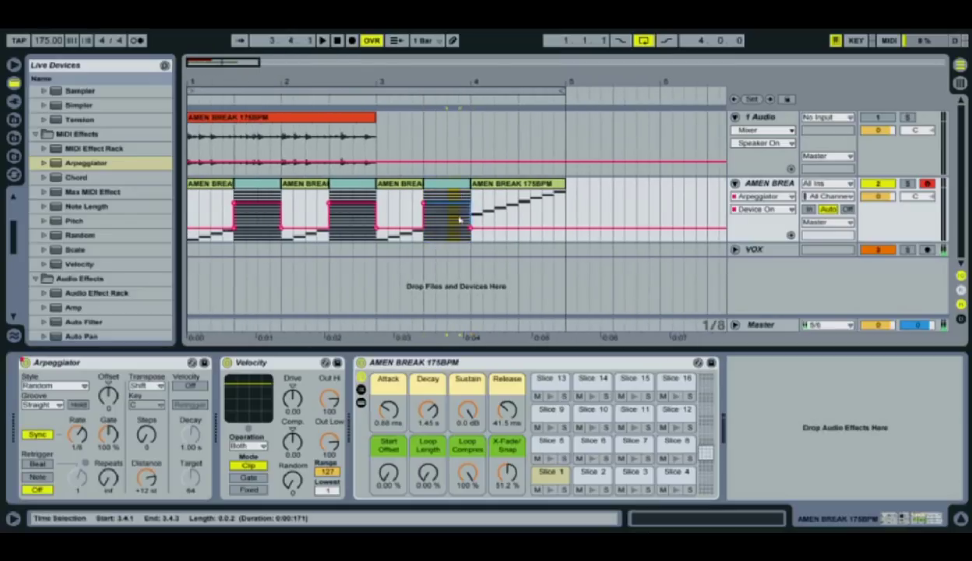
{"action": "left_click", "coordinate": [507, 188]}
{"action": "key", "text": "ctrl+e"}
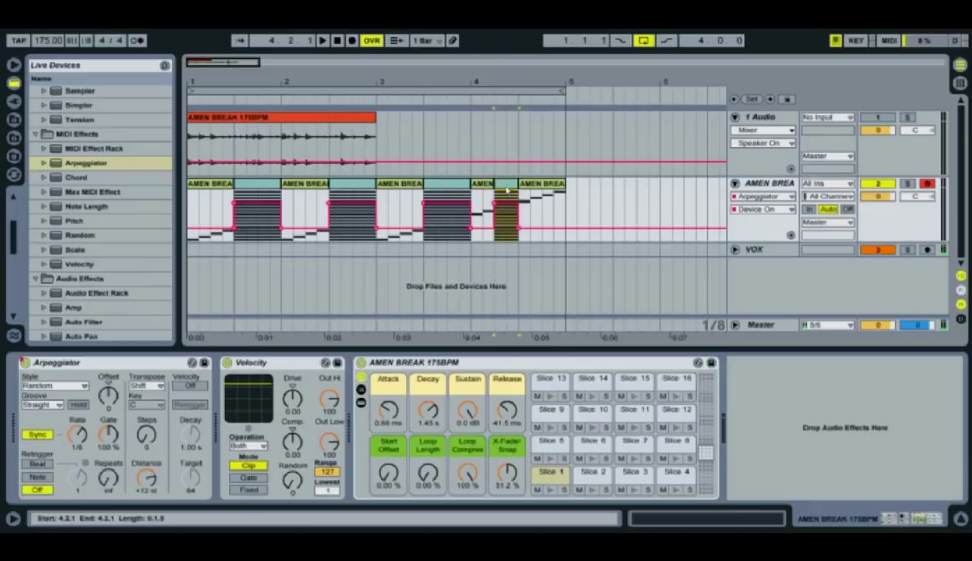
Step: Shorten bar 2's stacked-slice clip to beat 4 and fill the first three beats with the sliced break clip
{"action": "mouse_move", "coordinate": [377, 187]}
{"action": "left_mouse_down"}
{"action": "mouse_move", "coordinate": [356, 187]}
{"action": "mouse_move", "coordinate": [373, 184]}
{"action": "left_mouse_up"}
{"action": "left_click_drag", "start_coordinate": [284, 207], "coordinate": [355, 207]}
{"action": "left_click_drag", "start_coordinate": [423, 219], "coordinate": [447, 227]}
{"action": "left_click_drag", "start_coordinate": [437, 184], "coordinate": [364, 185]}
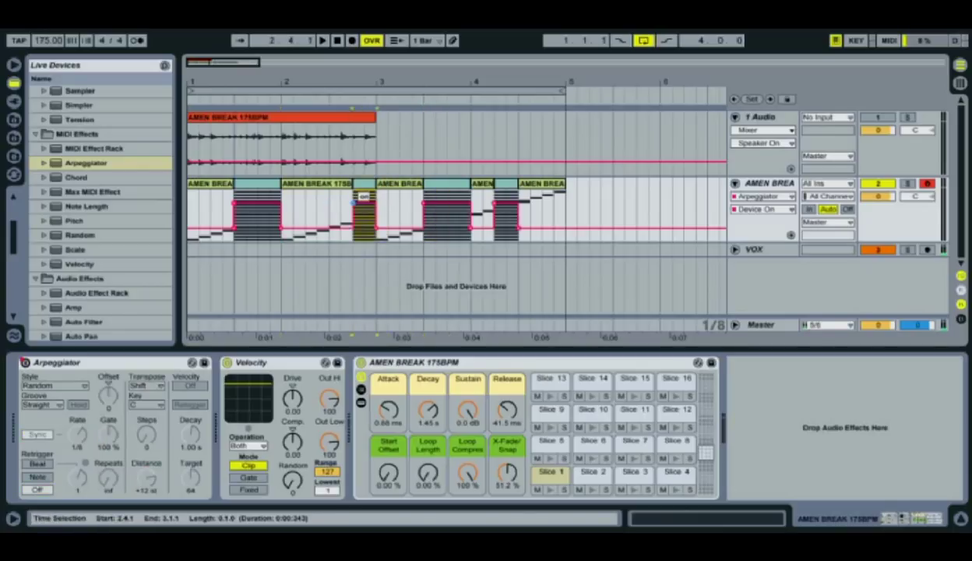
Step: Redraw the Device On automation so the Arpeggiator switches on at beat 4 of bar 2
{"action": "right_click", "coordinate": [353, 202]}
{"action": "left_click", "coordinate": [374, 211]}
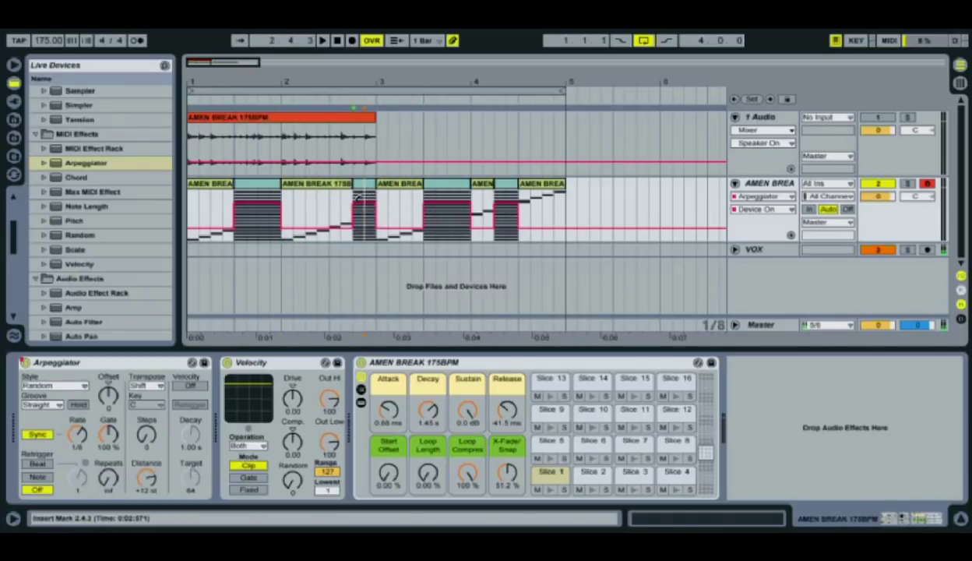
{"action": "right_click", "coordinate": [345, 220]}
{"action": "left_click", "coordinate": [362, 222]}
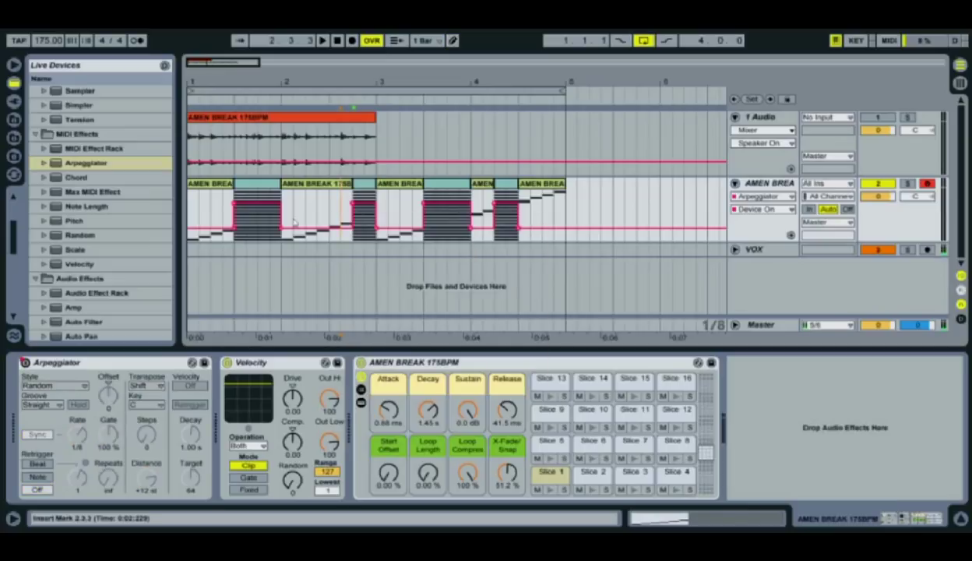
Step: Play the edited four-bar pattern from bar 1 and select the one-beat stacked clip in bar 4
{"action": "left_click", "coordinate": [195, 225]}
{"action": "key", "text": "space"}
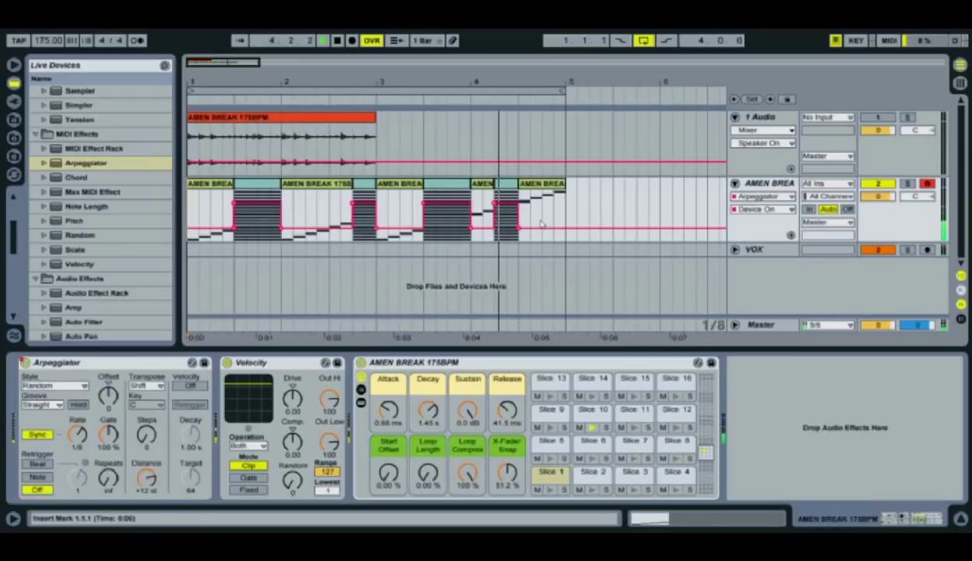
{"action": "left_click", "coordinate": [504, 207]}
{"action": "key", "text": "space"}
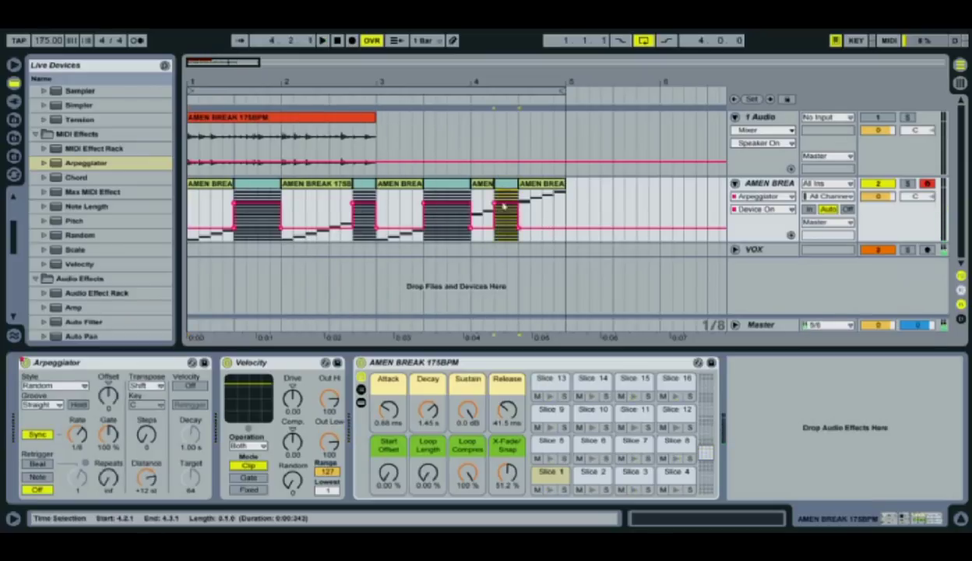
Step: Redraw the Arpeggiator's Device On automation around the one-beat stacked clip in bar 4
{"action": "right_click", "coordinate": [544, 209]}
{"action": "left_click", "coordinate": [553, 219]}
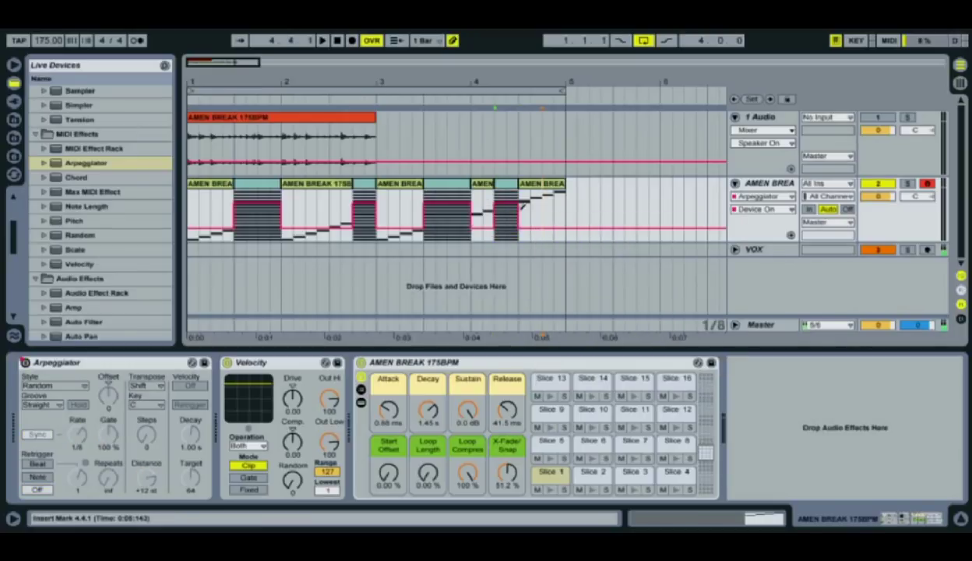
{"action": "right_click", "coordinate": [536, 206]}
{"action": "left_click", "coordinate": [570, 214]}
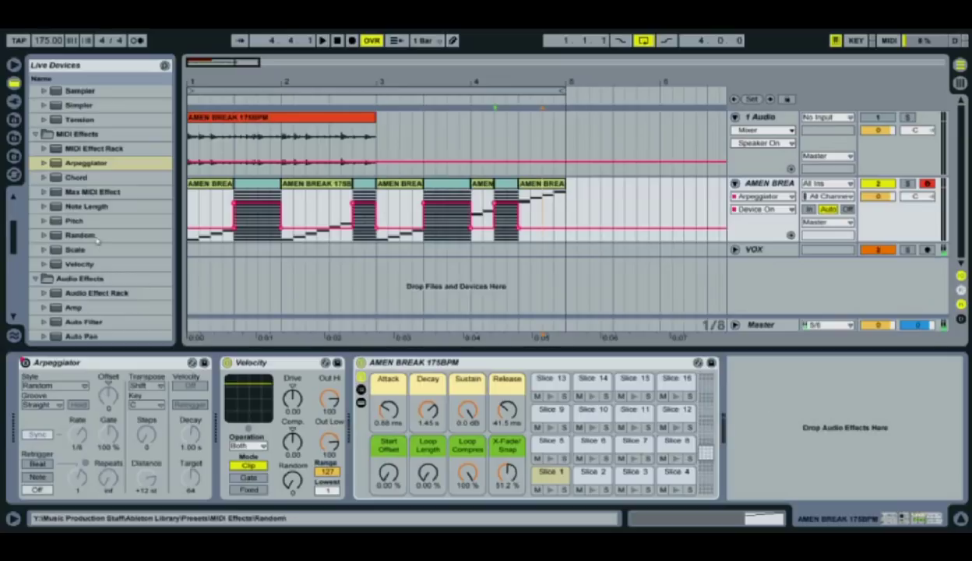
Step: Add the OTT preset of Multiband Dynamics after the AMEN BREAK 175BPM drum rack
{"action": "scroll", "coordinate": [97, 243], "scroll_direction": "down", "scroll_amount": 8}
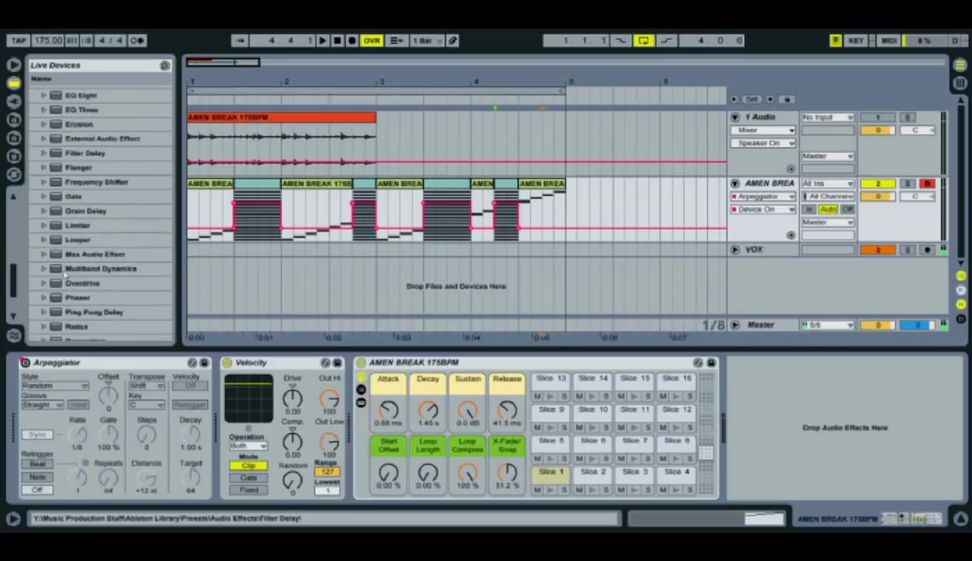
{"action": "left_click", "coordinate": [43, 269]}
{"action": "scroll", "coordinate": [62, 265], "scroll_direction": "down", "scroll_amount": 5}
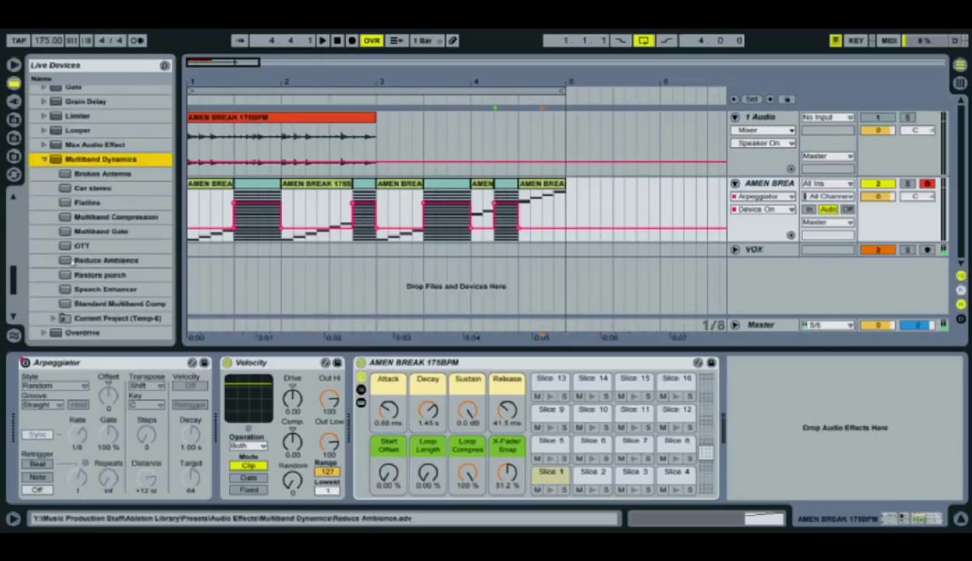
{"action": "mouse_move", "coordinate": [66, 246]}
{"action": "left_mouse_down"}
{"action": "mouse_move", "coordinate": [721, 426]}
{"action": "mouse_move", "coordinate": [752, 424]}
{"action": "left_mouse_up"}
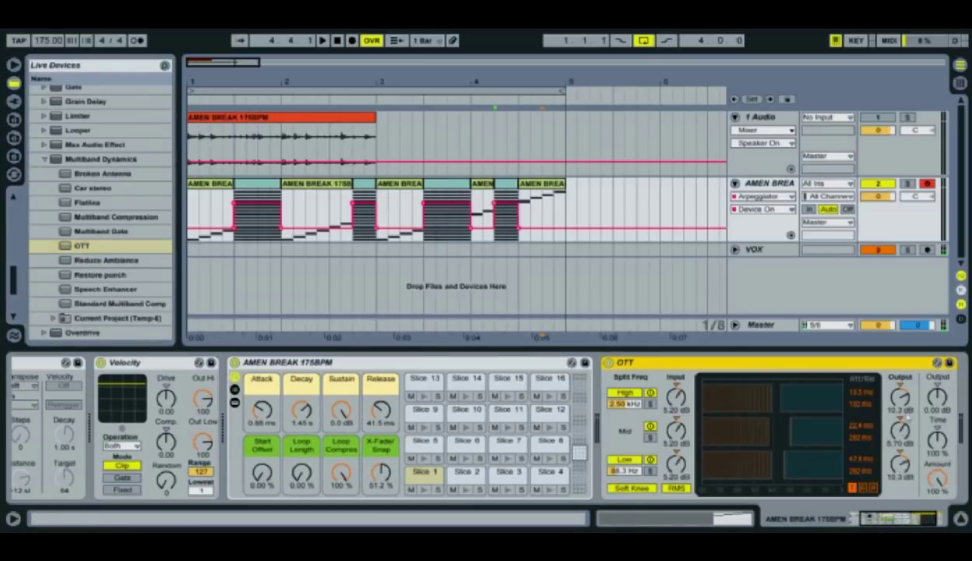
Step: Lower OTT's high-band output to about 4.8 dB and its mid-band output to 5.30 dB, and audition the loop
{"action": "mouse_move", "coordinate": [904, 396]}
{"action": "left_mouse_down"}
{"action": "mouse_move", "coordinate": [904, 433]}
{"action": "mouse_move", "coordinate": [903, 406]}
{"action": "left_mouse_up"}
{"action": "key", "text": "space"}
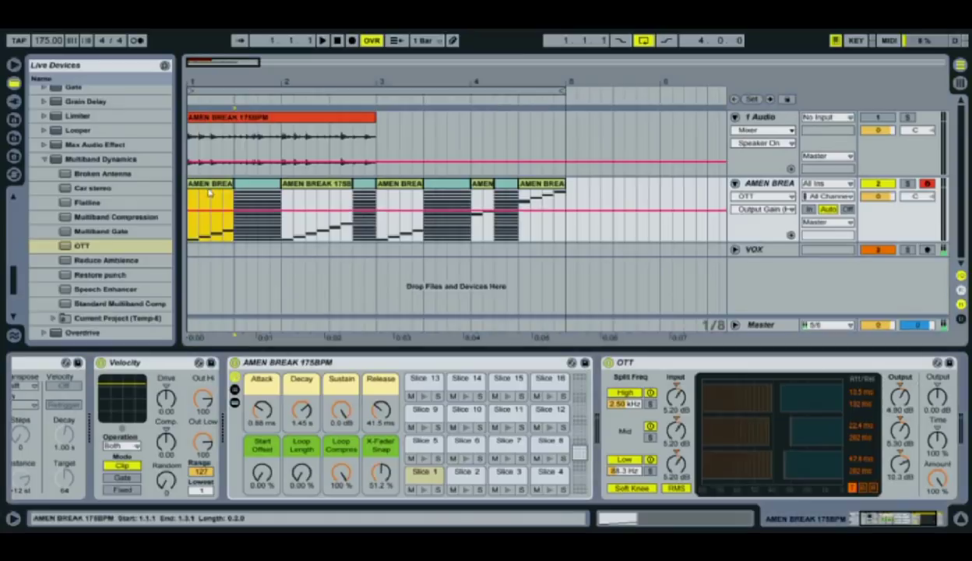
{"action": "key", "text": "space"}
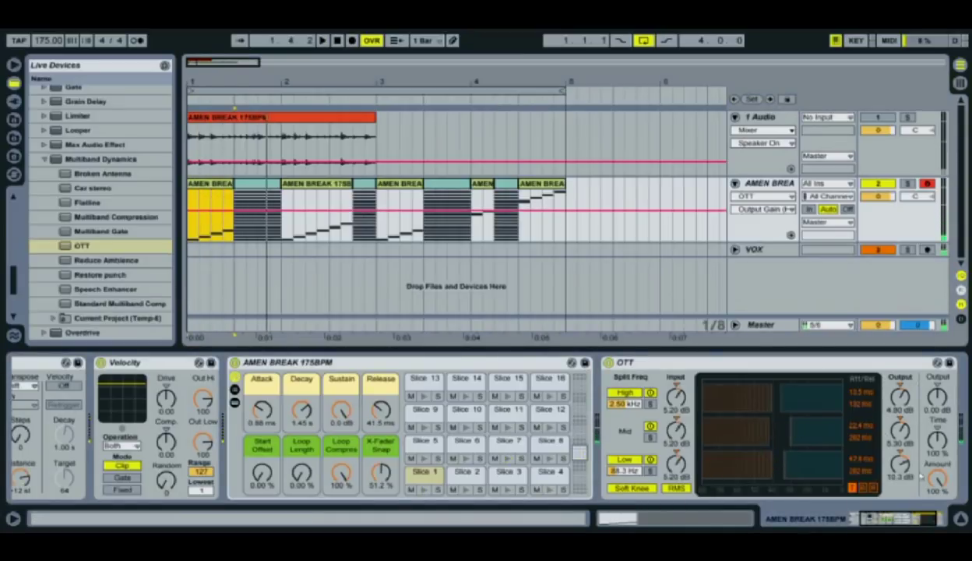
Step: Set OTT's Amount to 45 % and play the loop
{"action": "left_click_drag", "start_coordinate": [937, 478], "coordinate": [937, 520]}
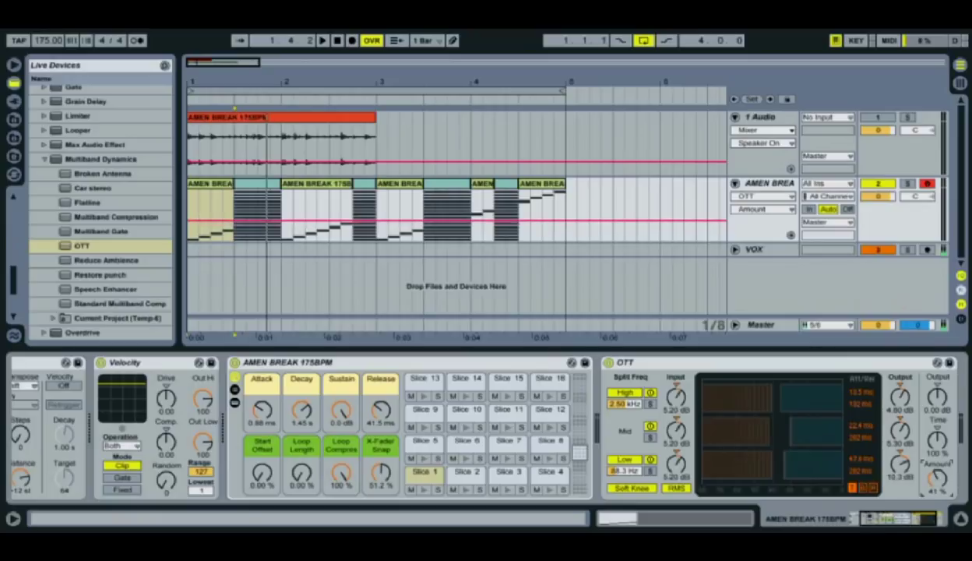
{"action": "key", "text": "space"}
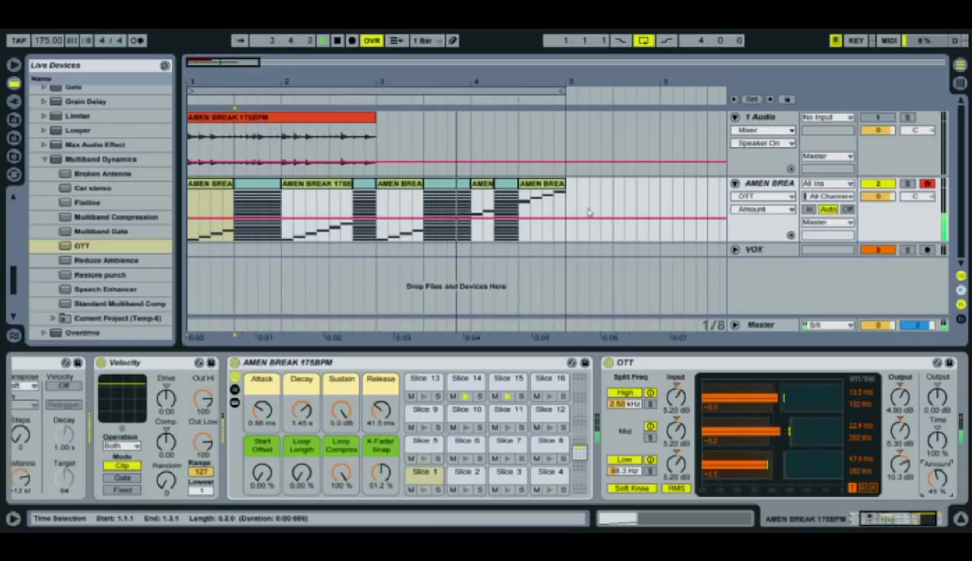
{"action": "key", "text": "space"}
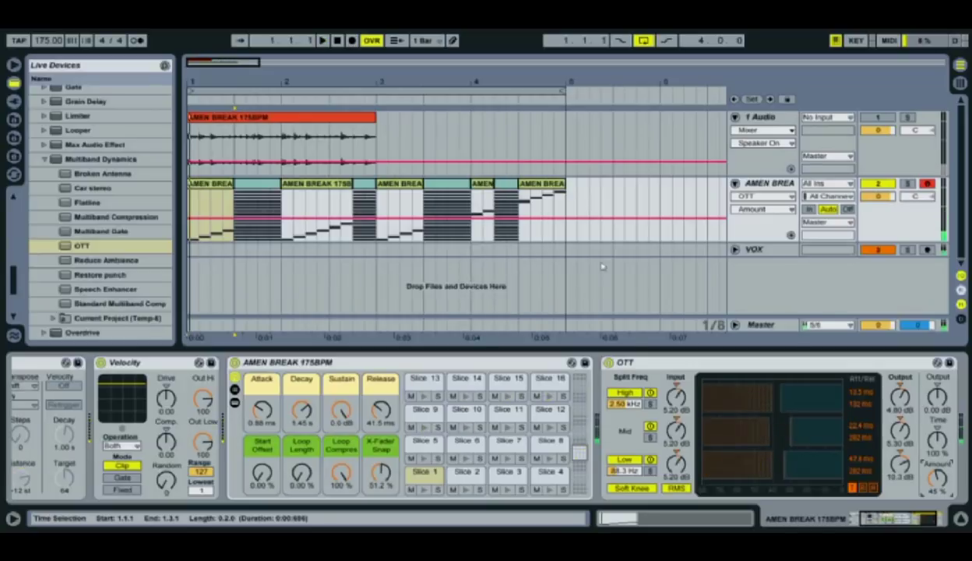
Step: Open the notes of the one-beat stacked clip in bar 4 and set the clip's start to 1.1.1
{"action": "mouse_move", "coordinate": [467, 82]}
{"action": "left_mouse_down"}
{"action": "mouse_move", "coordinate": [467, 72]}
{"action": "mouse_move", "coordinate": [471, 120]}
{"action": "mouse_move", "coordinate": [491, 93]}
{"action": "mouse_move", "coordinate": [455, 78]}
{"action": "left_mouse_up"}
{"action": "left_click", "coordinate": [478, 184]}
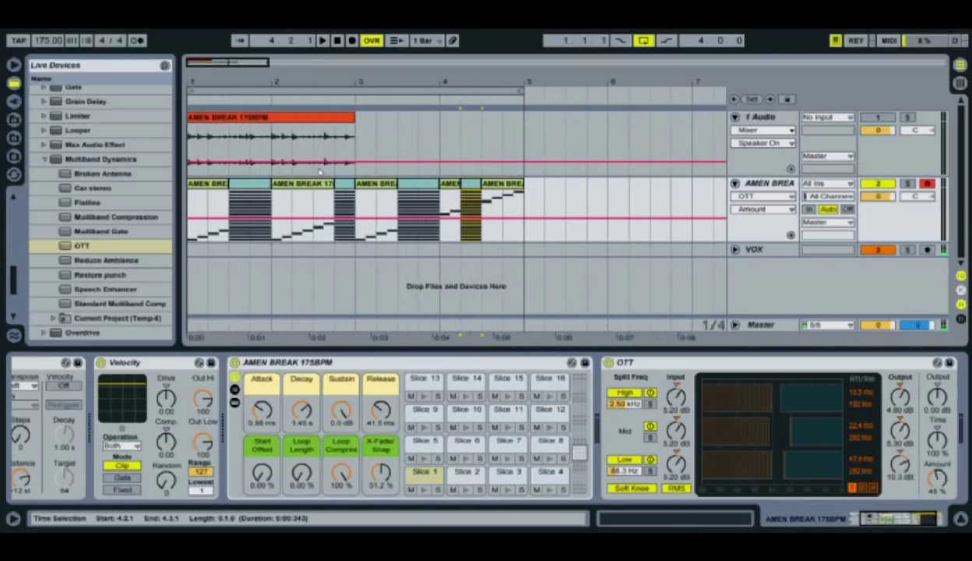
{"action": "key", "text": "shift+Tab"}
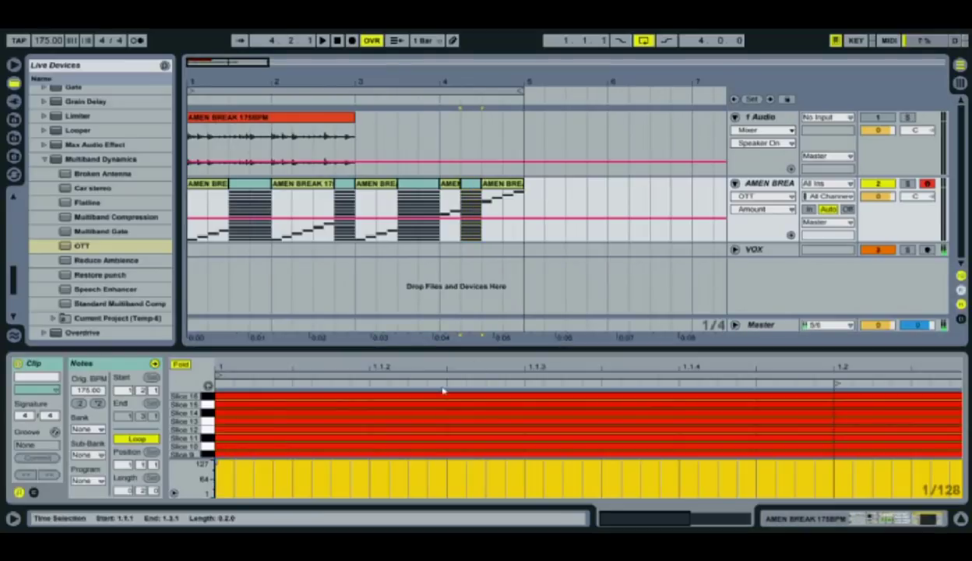
{"action": "left_click_drag", "start_coordinate": [429, 363], "coordinate": [578, 391]}
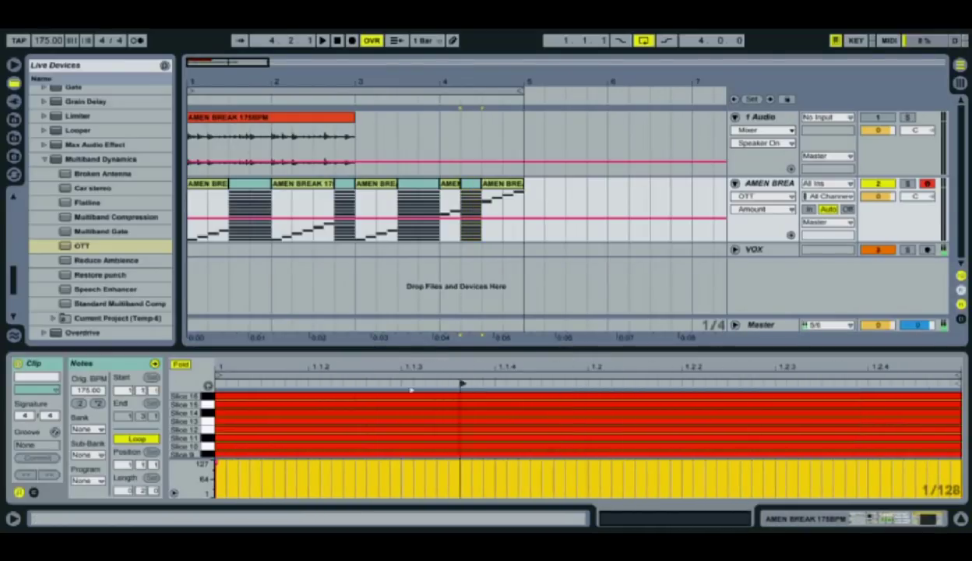
{"action": "left_click_drag", "start_coordinate": [412, 389], "coordinate": [219, 385]}
Step: Play the compressed four-bar pattern from the first break clip in bar 1
{"action": "left_click", "coordinate": [312, 184]}
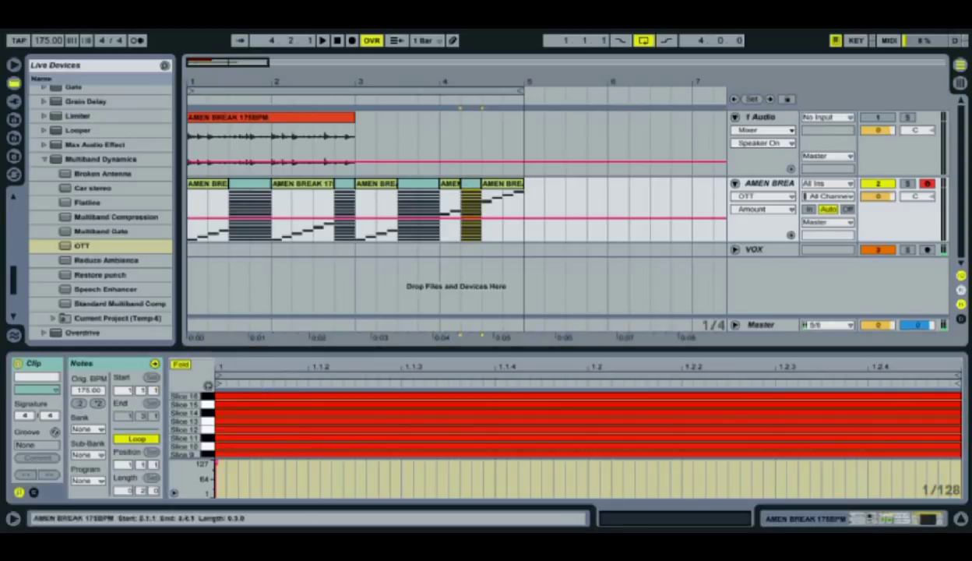
{"action": "left_click", "coordinate": [204, 195]}
{"action": "key", "text": "space"}
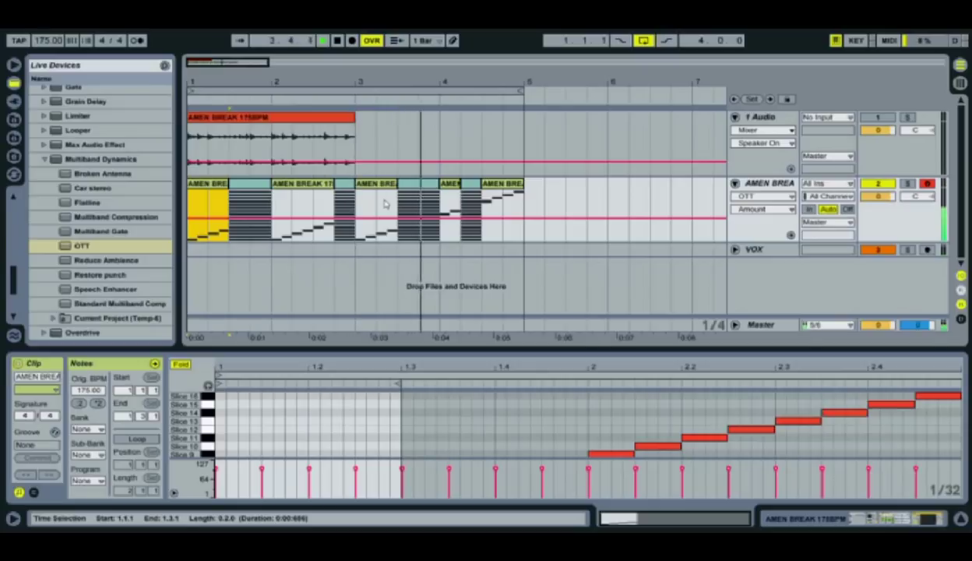
{"action": "key", "text": "space"}
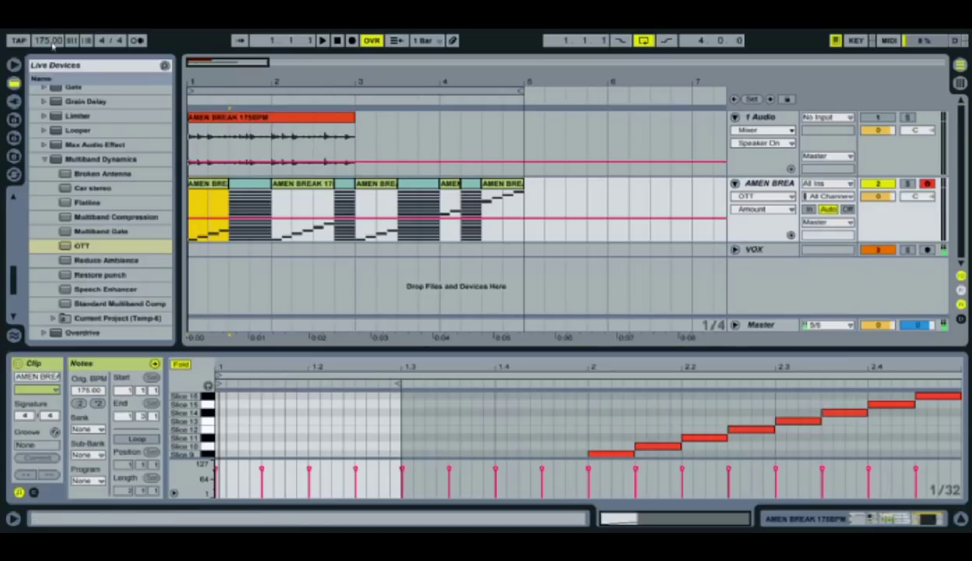
Step: Show the sliced track's devices and look through the Arpeggiator's Groove options, keeping Straight
{"action": "left_click", "coordinate": [768, 184]}
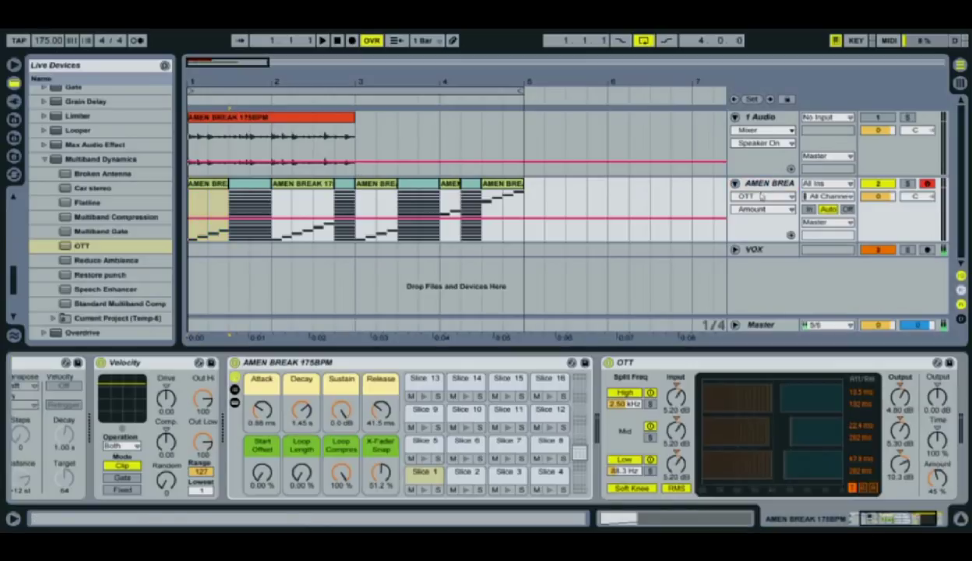
{"action": "left_click_drag", "start_coordinate": [900, 523], "coordinate": [885, 522]}
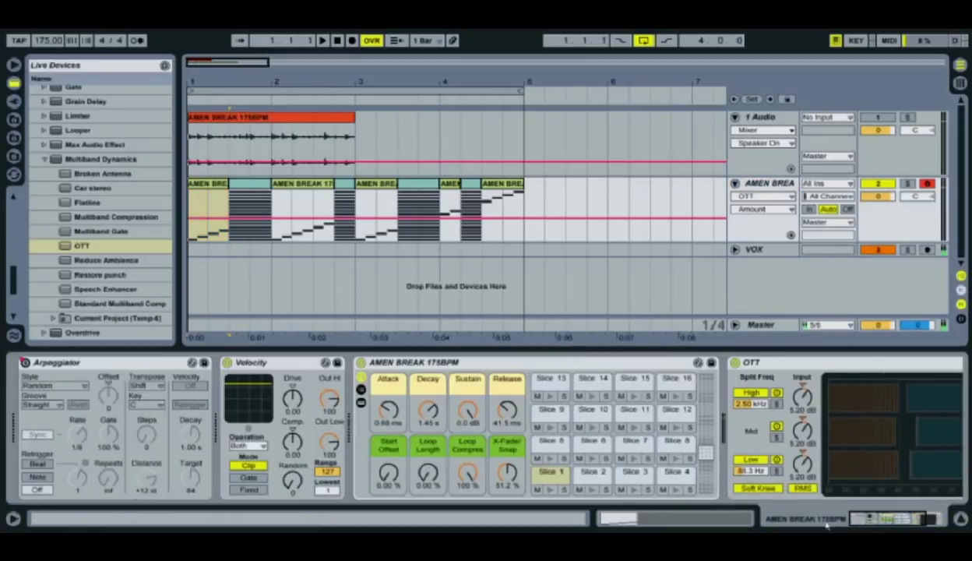
{"action": "left_click", "coordinate": [50, 408]}
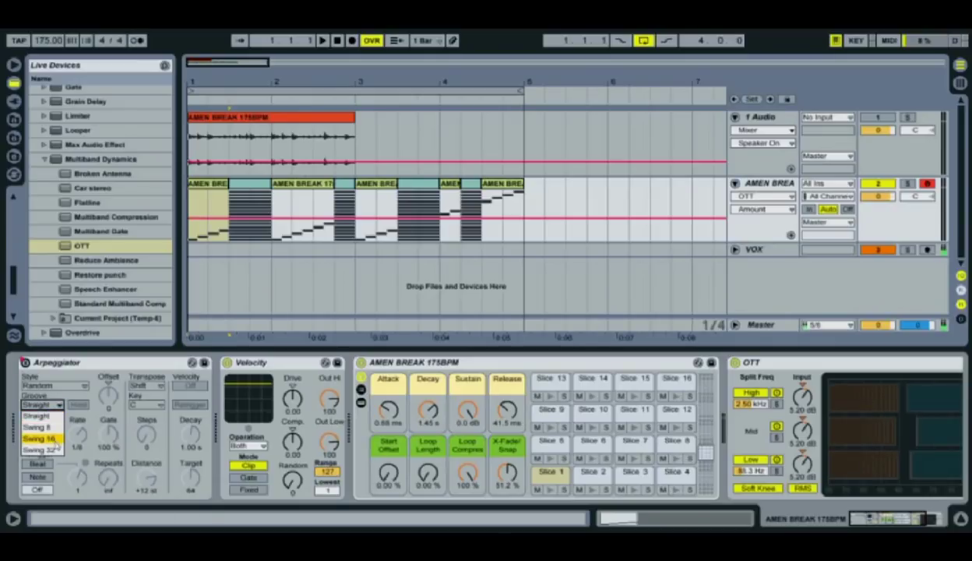
{"action": "left_click", "coordinate": [72, 421]}
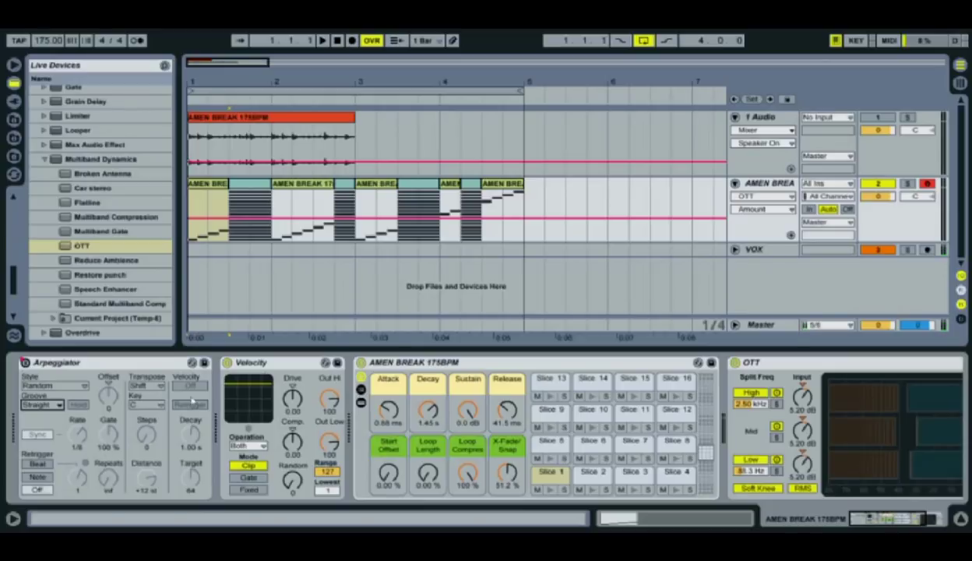
Step: Examine the notes of the stacked-slice clip in bar 1 and the sliced track's device chain
{"action": "left_click", "coordinate": [247, 185]}
{"action": "double_click", "coordinate": [244, 187]}
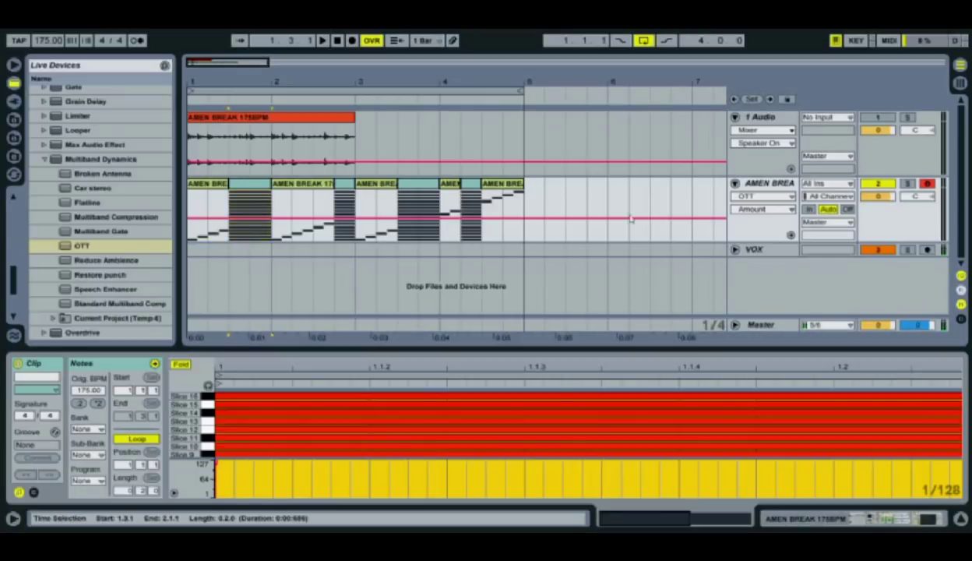
{"action": "left_click", "coordinate": [760, 185]}
{"action": "left_click", "coordinate": [759, 185]}
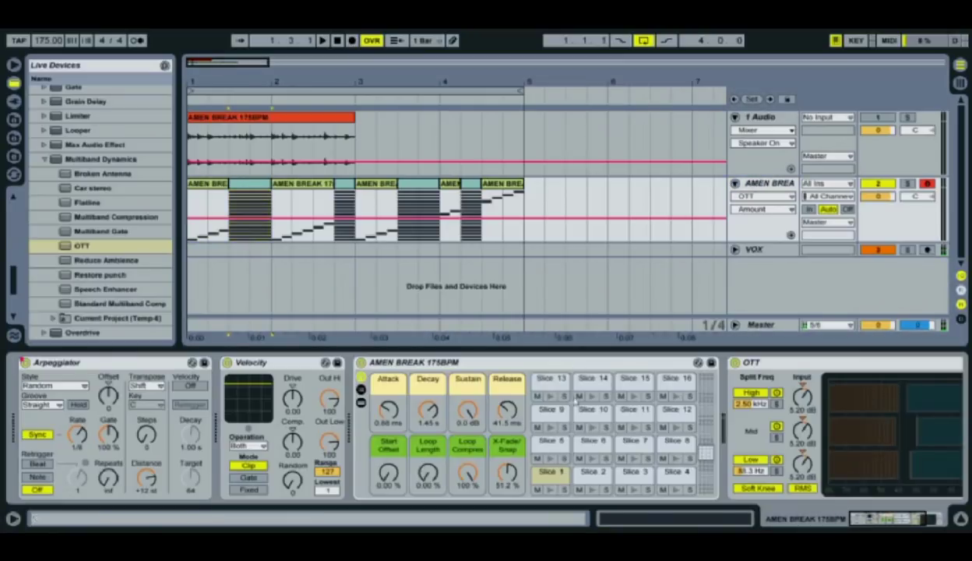
{"action": "left_click", "coordinate": [247, 185]}
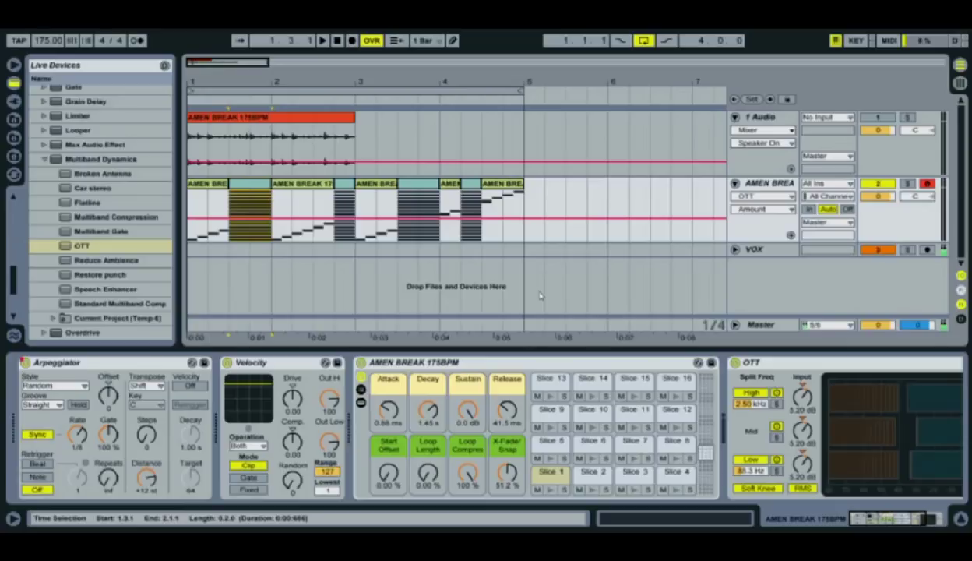
{"action": "left_click", "coordinate": [220, 189]}
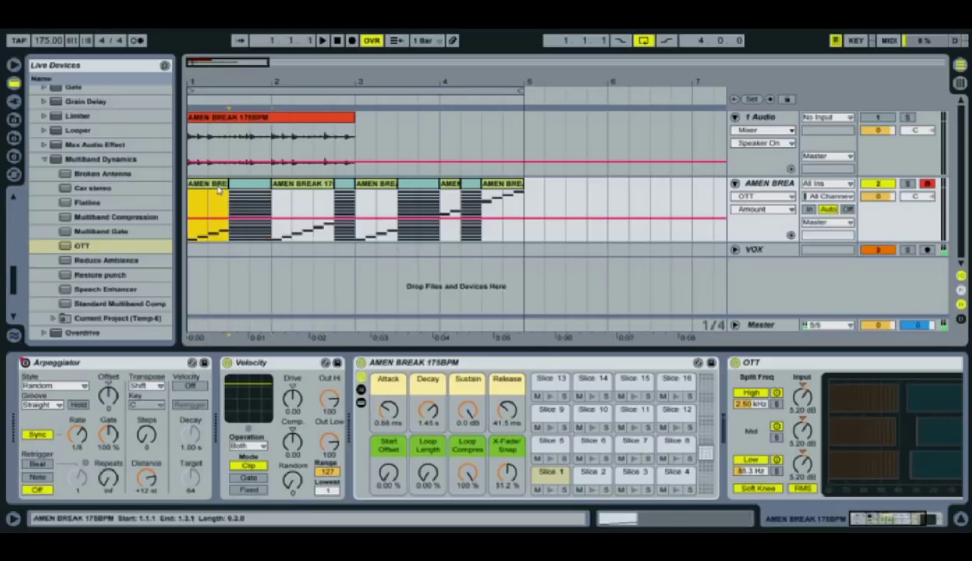